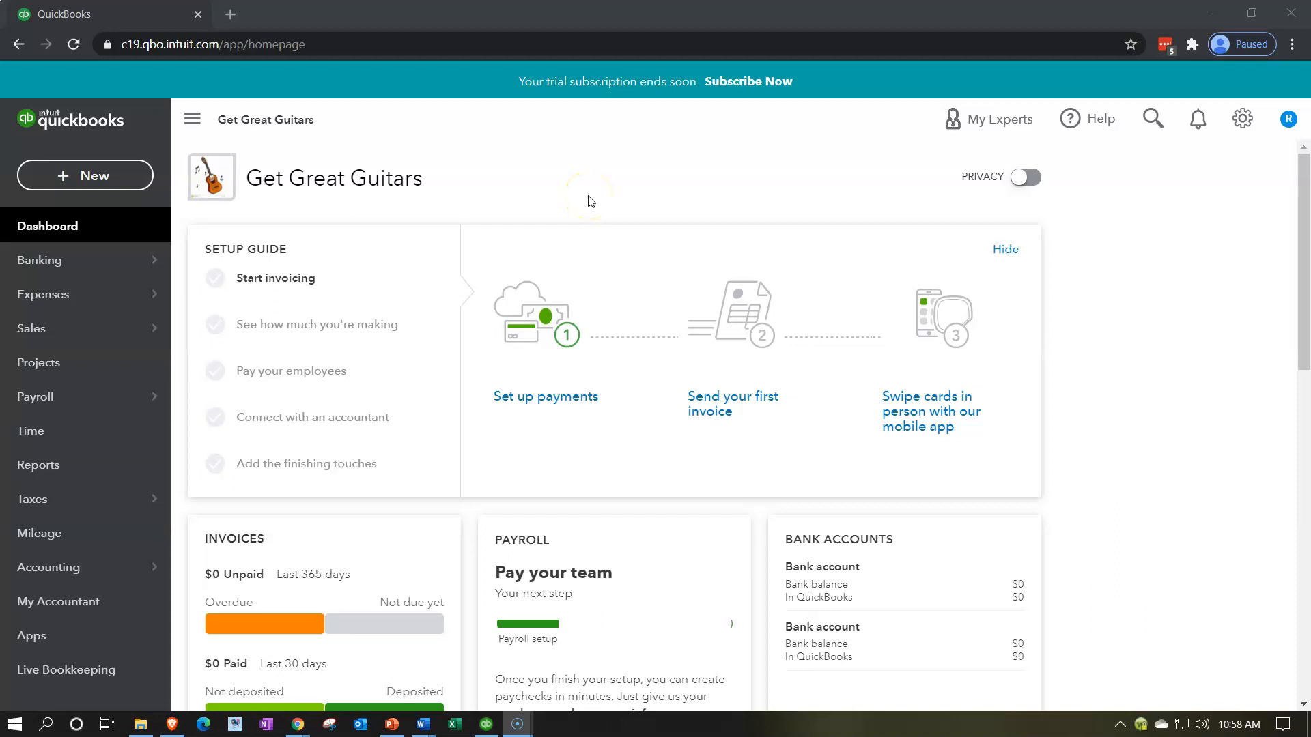
Step: Open the gear settings menu on the Get Great Guitars dashboard
left_click(1239, 119)
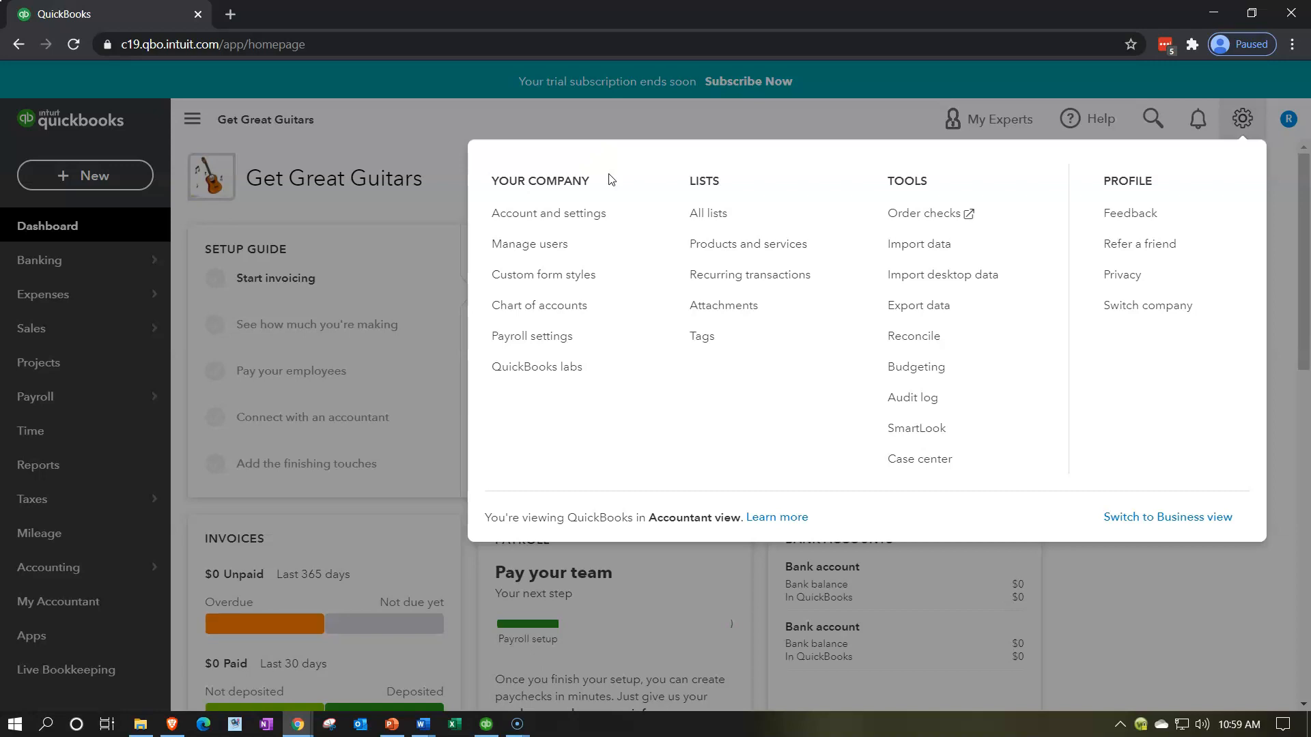
Step: Go to Manage users, switch to the Accounting firms tab, and focus the accountant's email field
left_click(542, 253)
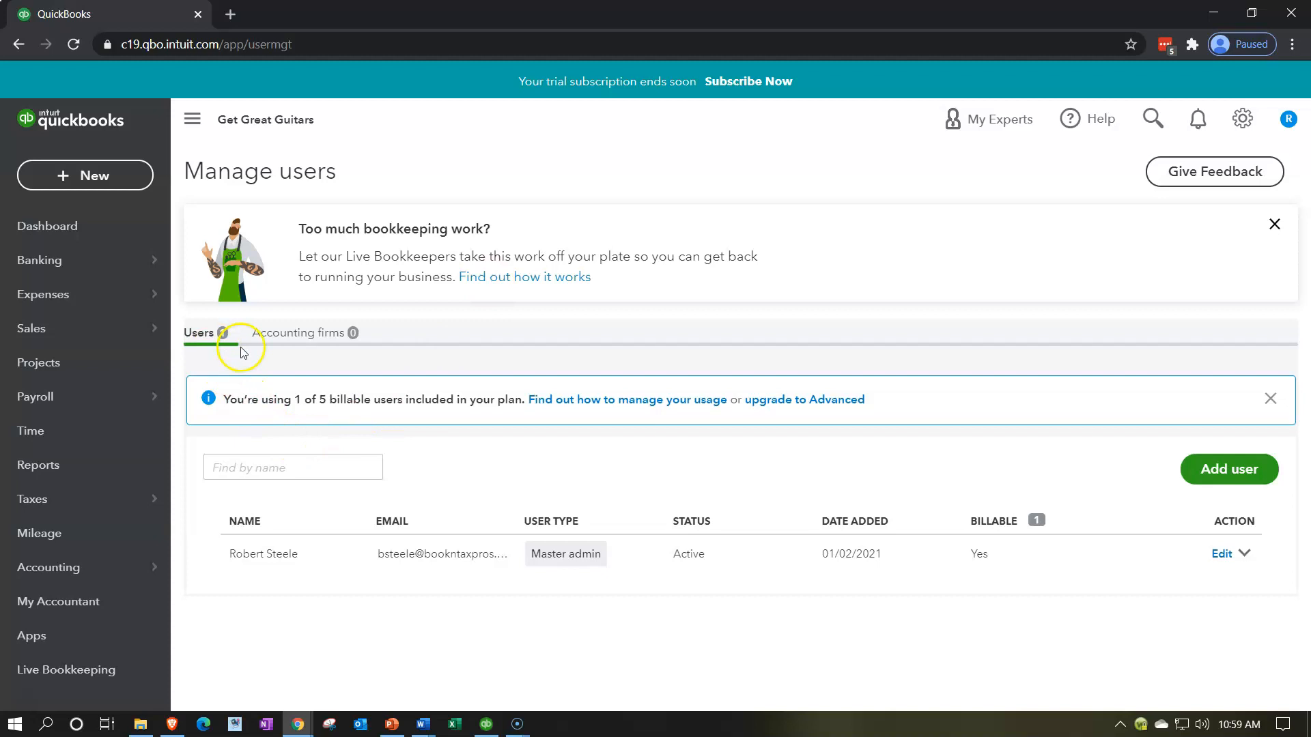
left_click(285, 341)
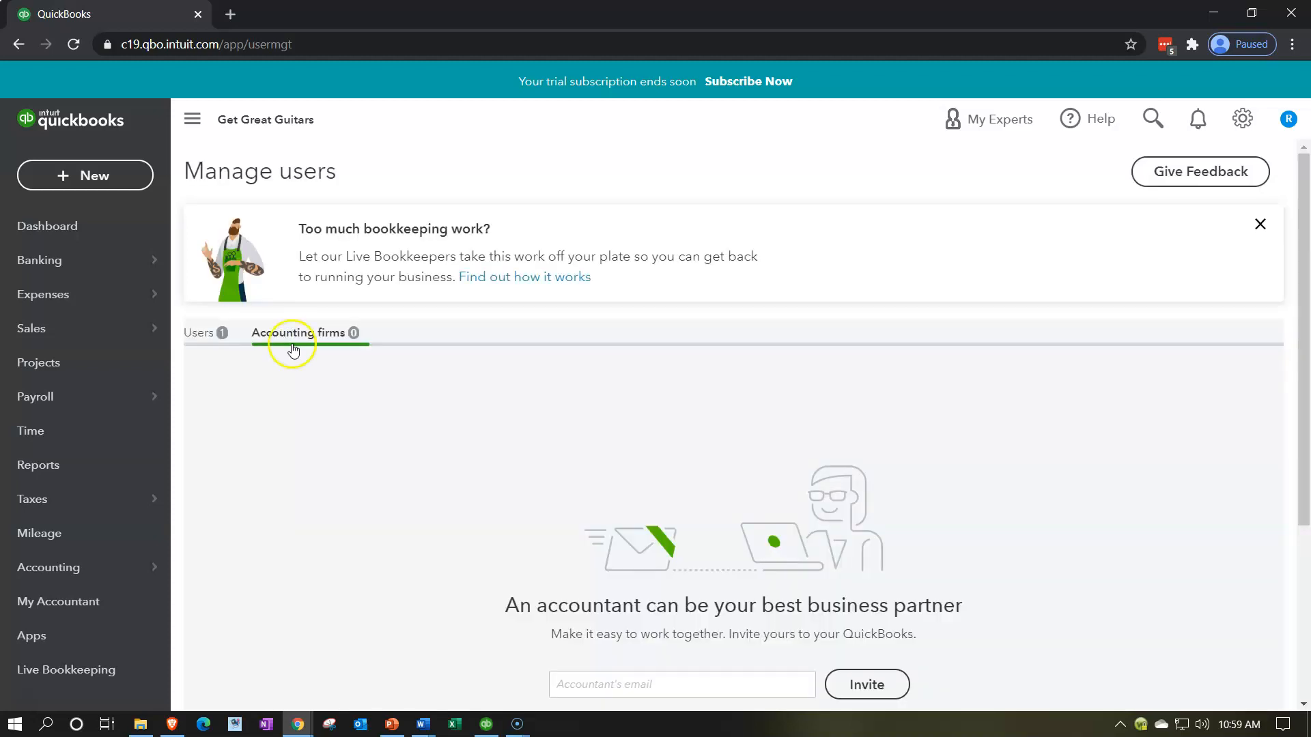
scroll(381, 483, "down", 4)
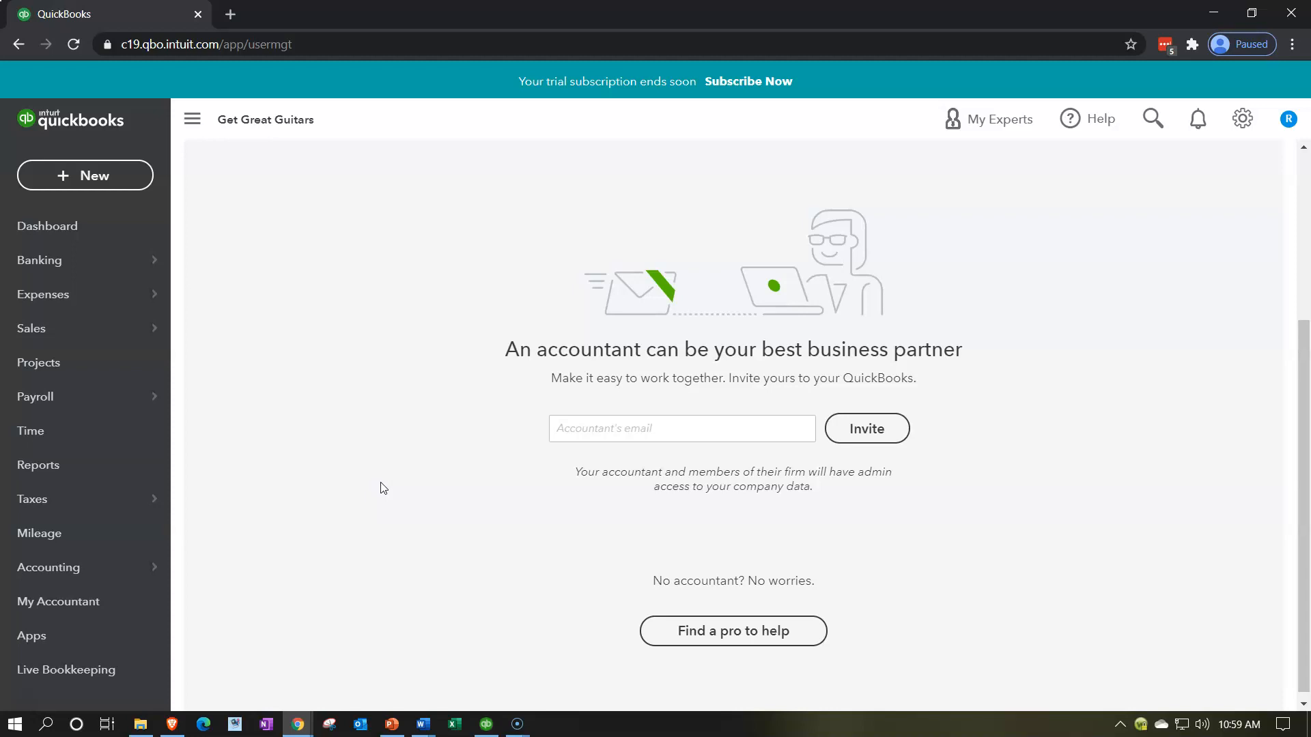
left_click(628, 430)
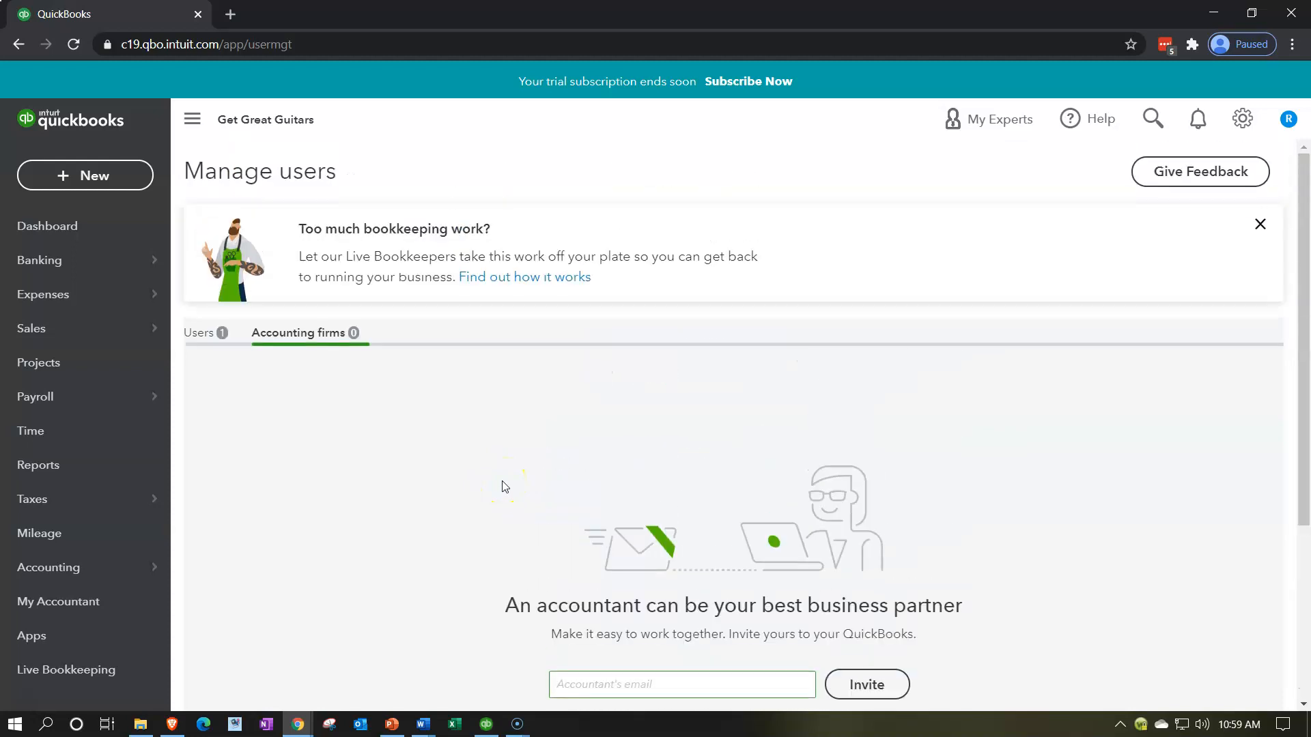
Step: Switch back to the Users tab showing 1 user and 0 accounting firms
left_click(212, 334)
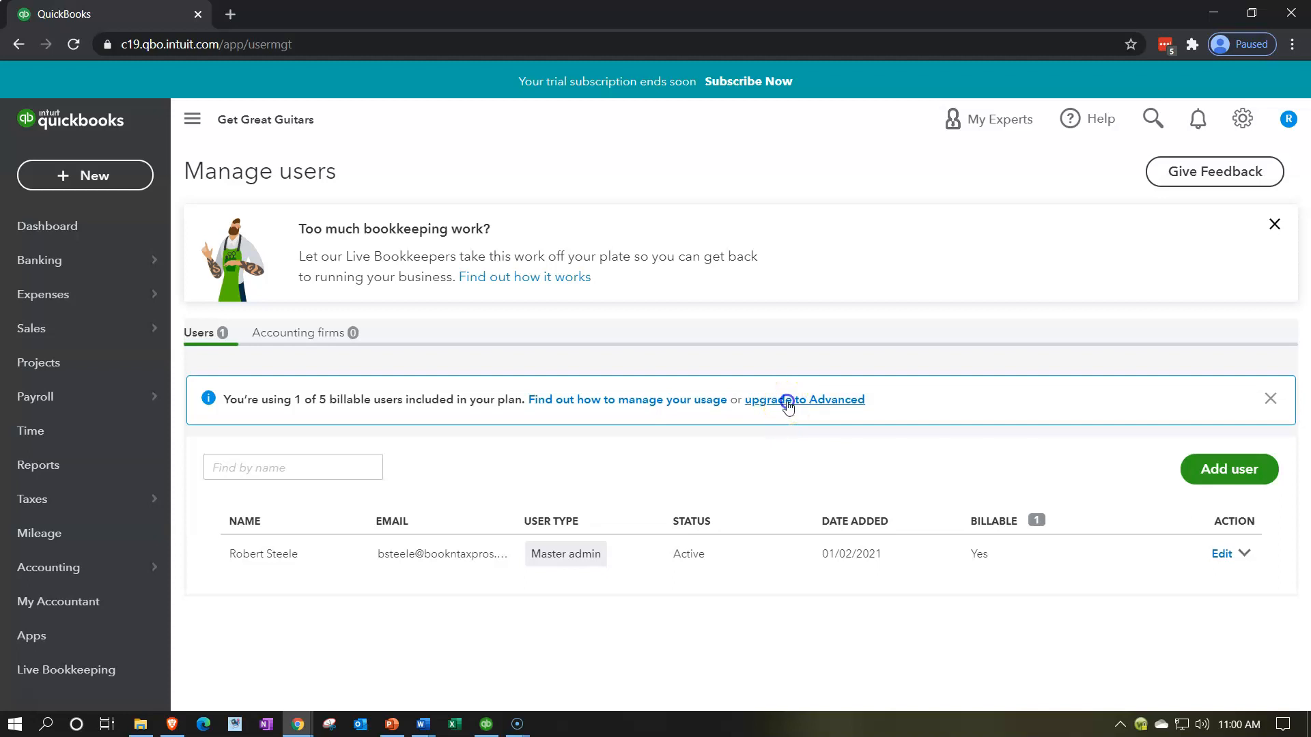
Step: Follow the 'upgrade to Advanced' link in the billable users notice
left_click(786, 401)
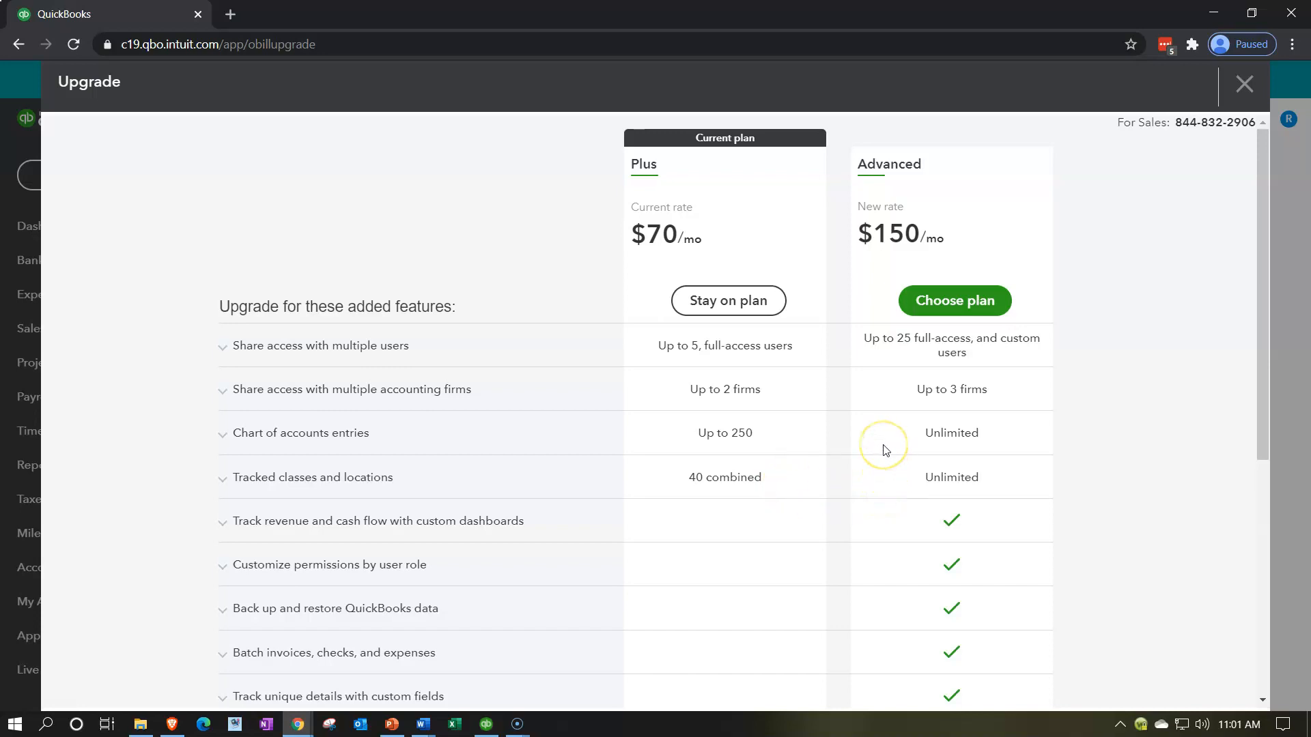
Step: Scroll through the Plus versus Advanced feature table, then close the upgrade overlay
scroll(884, 448, "down", 1)
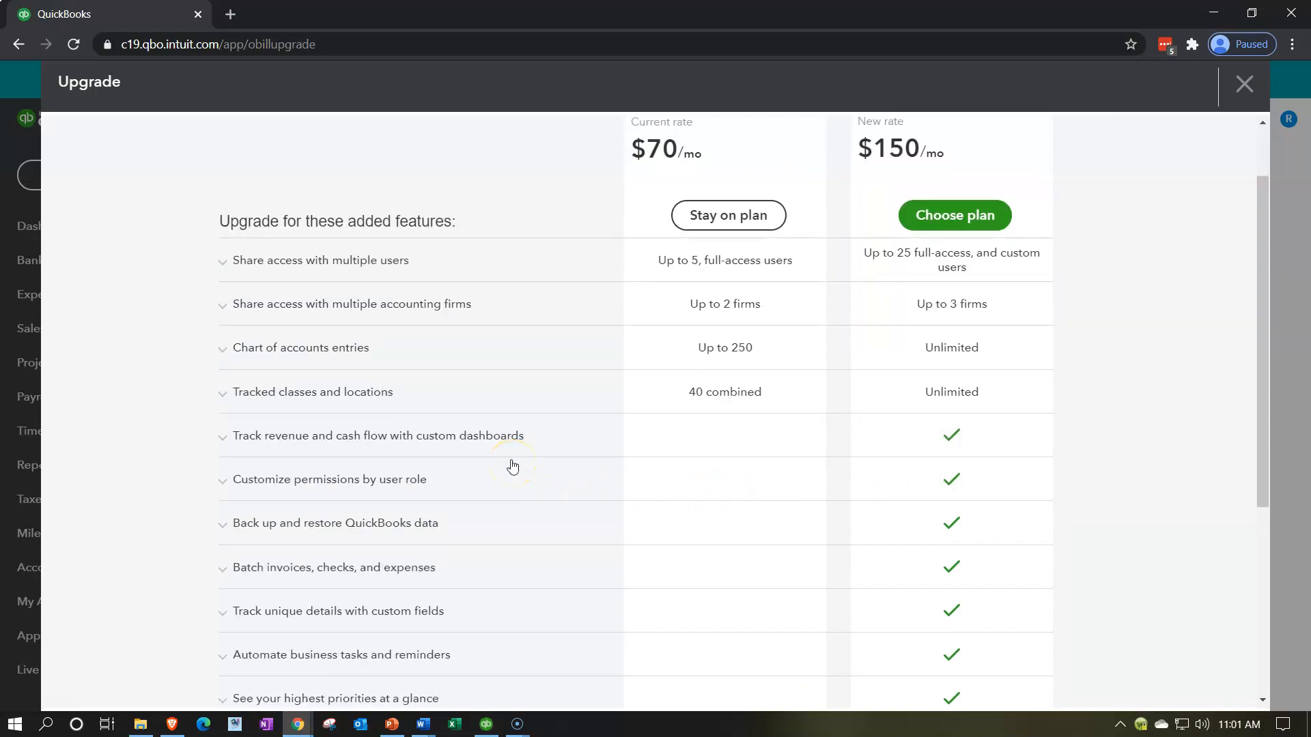
scroll(512, 464, "down", 1)
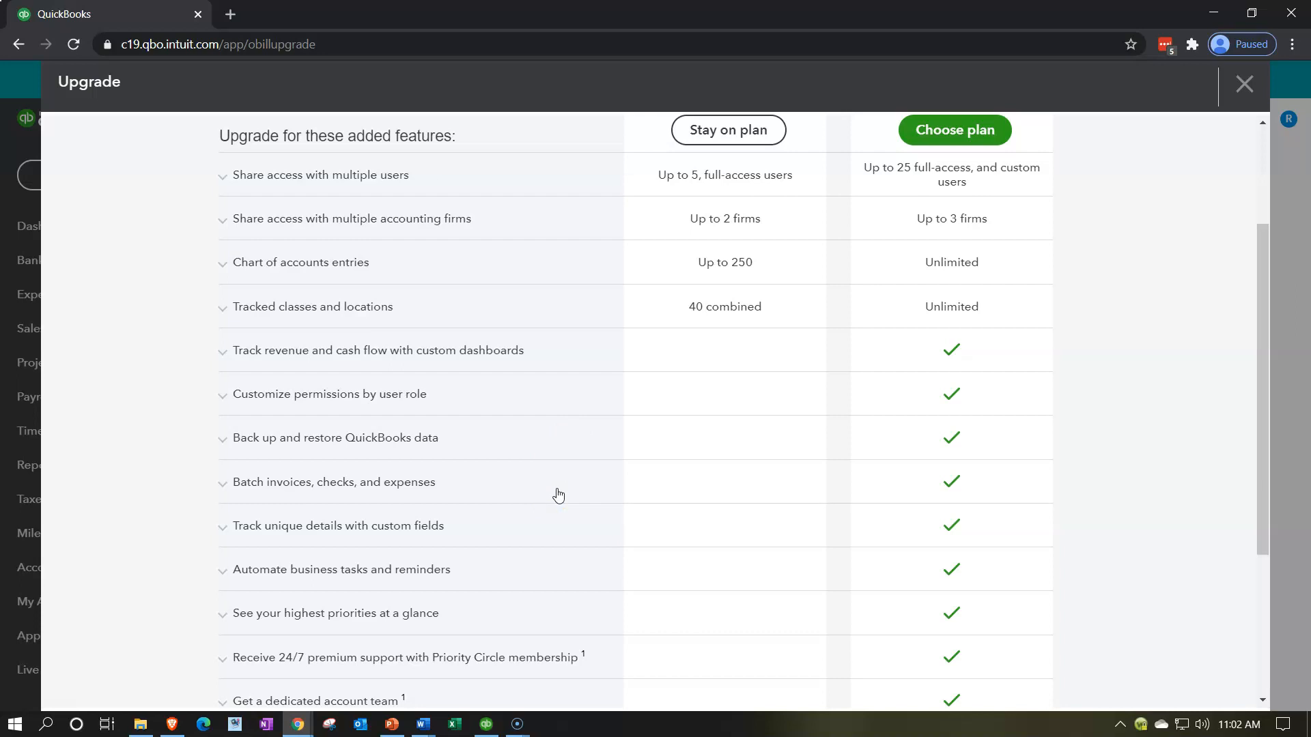
scroll(555, 515, "down", 1)
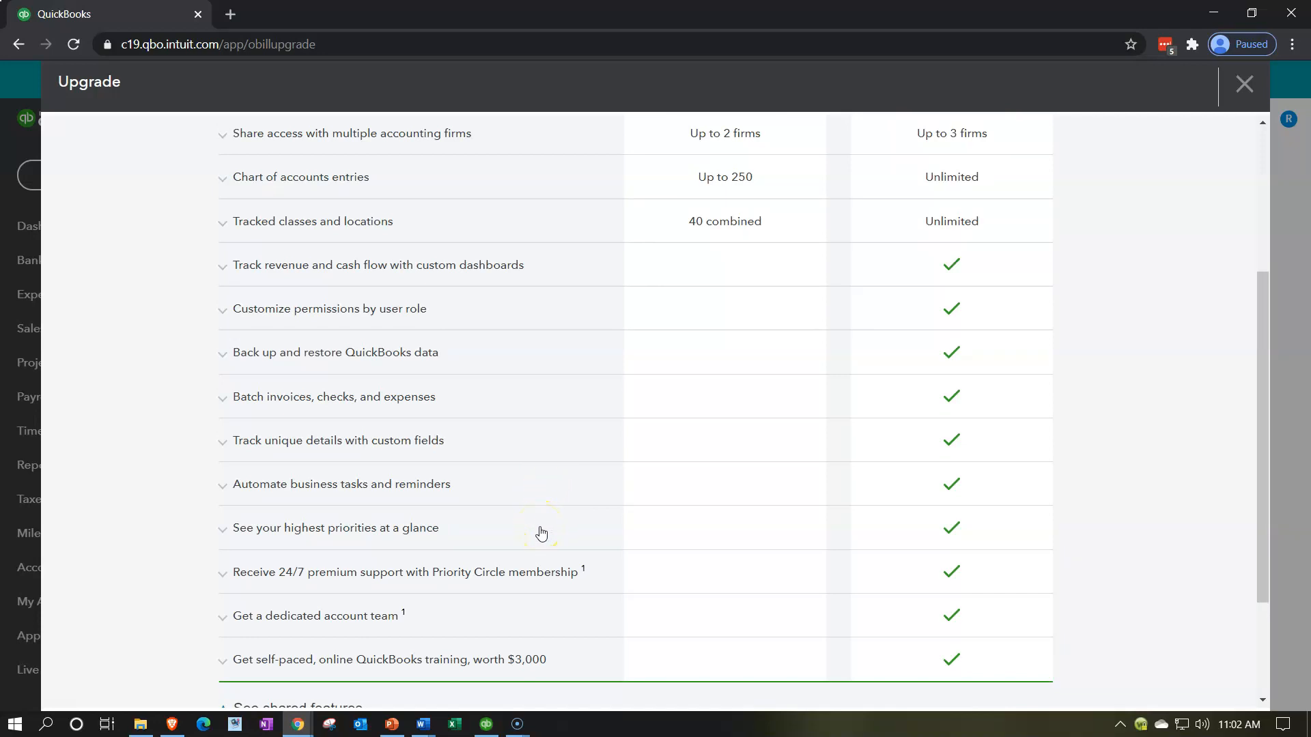
scroll(541, 531, "down", 1)
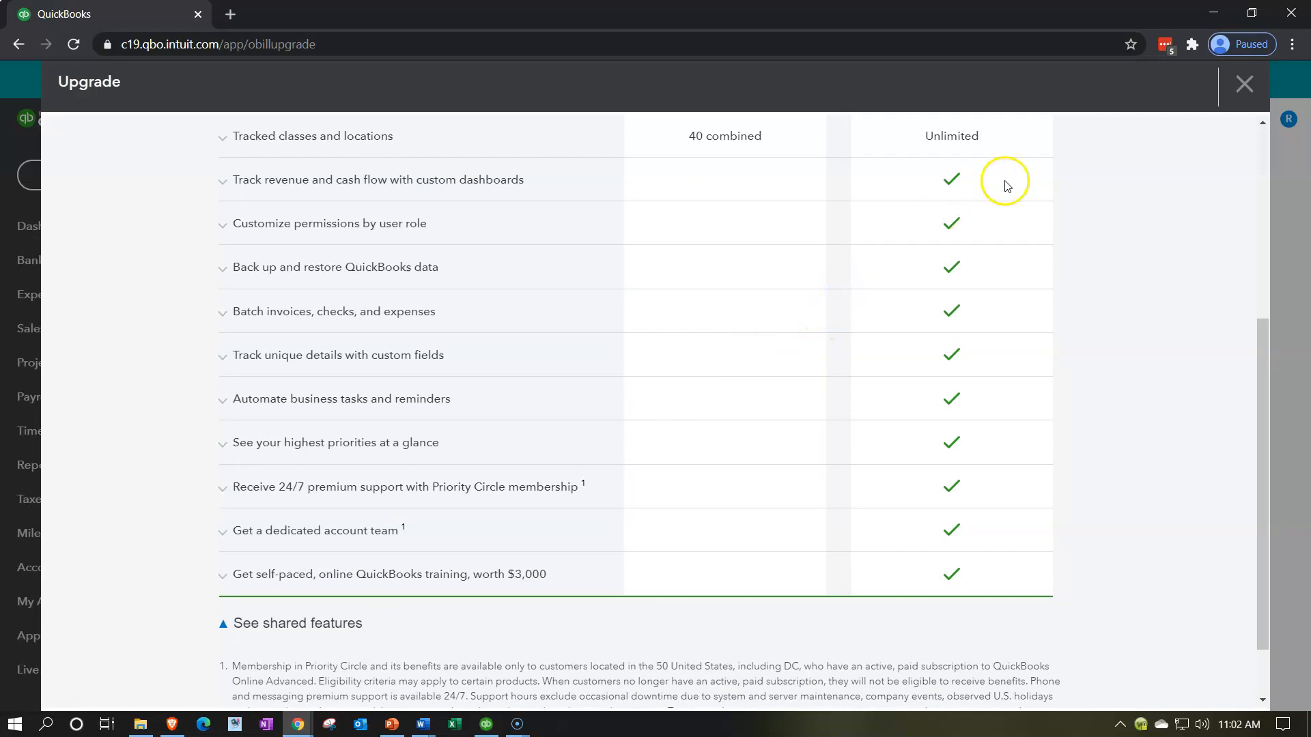
left_click(1241, 87)
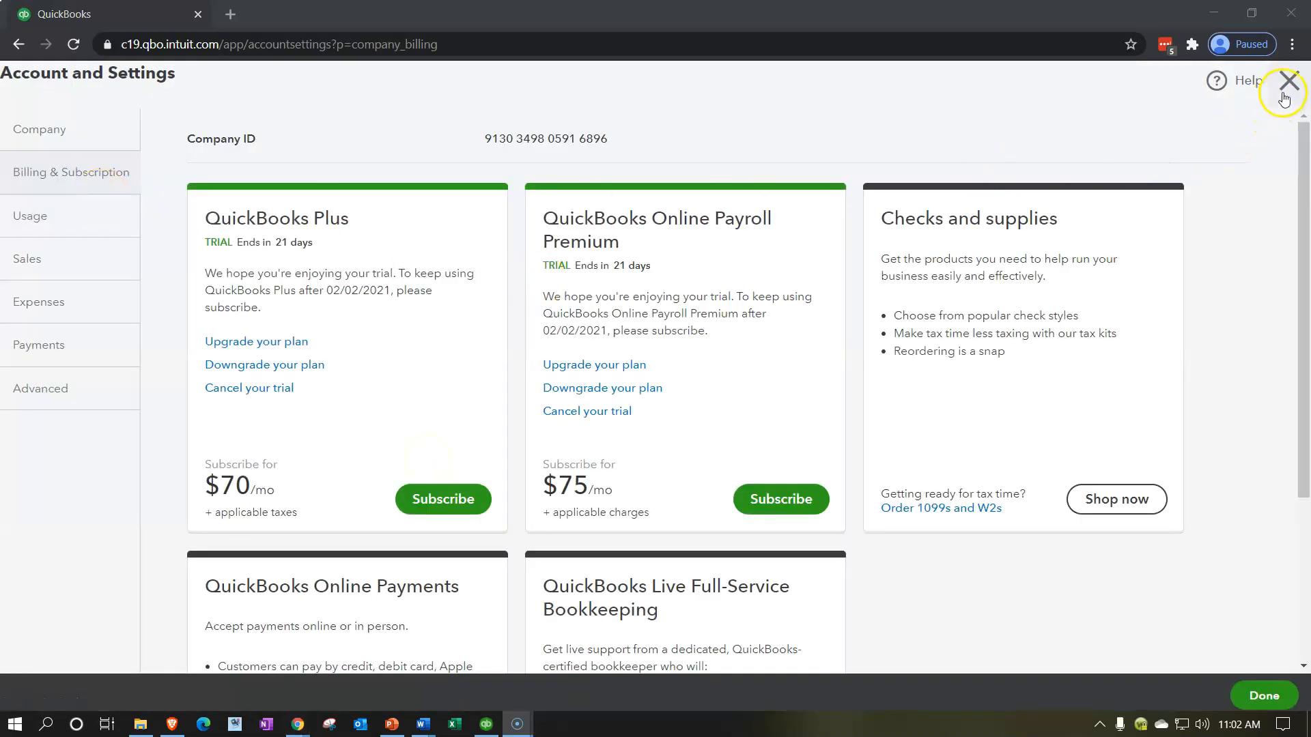
Step: Close Account and Settings and return to Manage users through the gear menu
left_click(1289, 81)
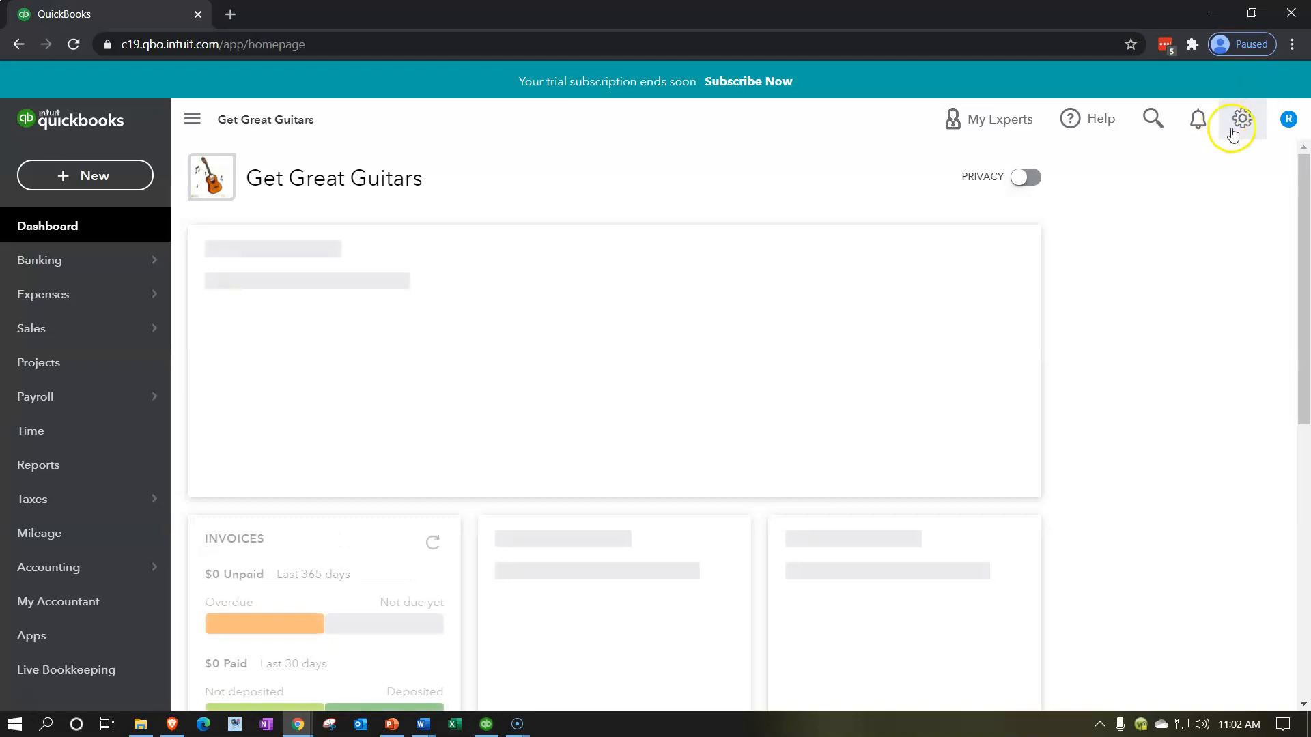
left_click(1241, 120)
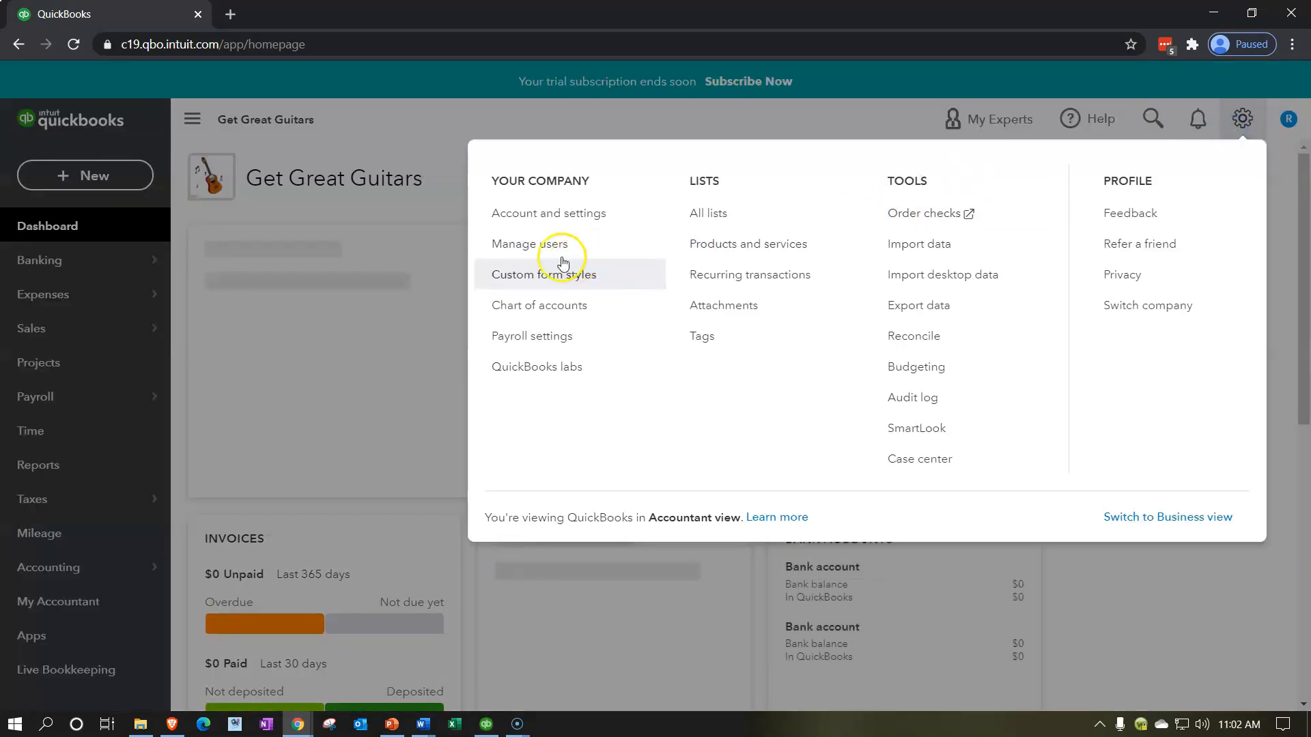
left_click(531, 245)
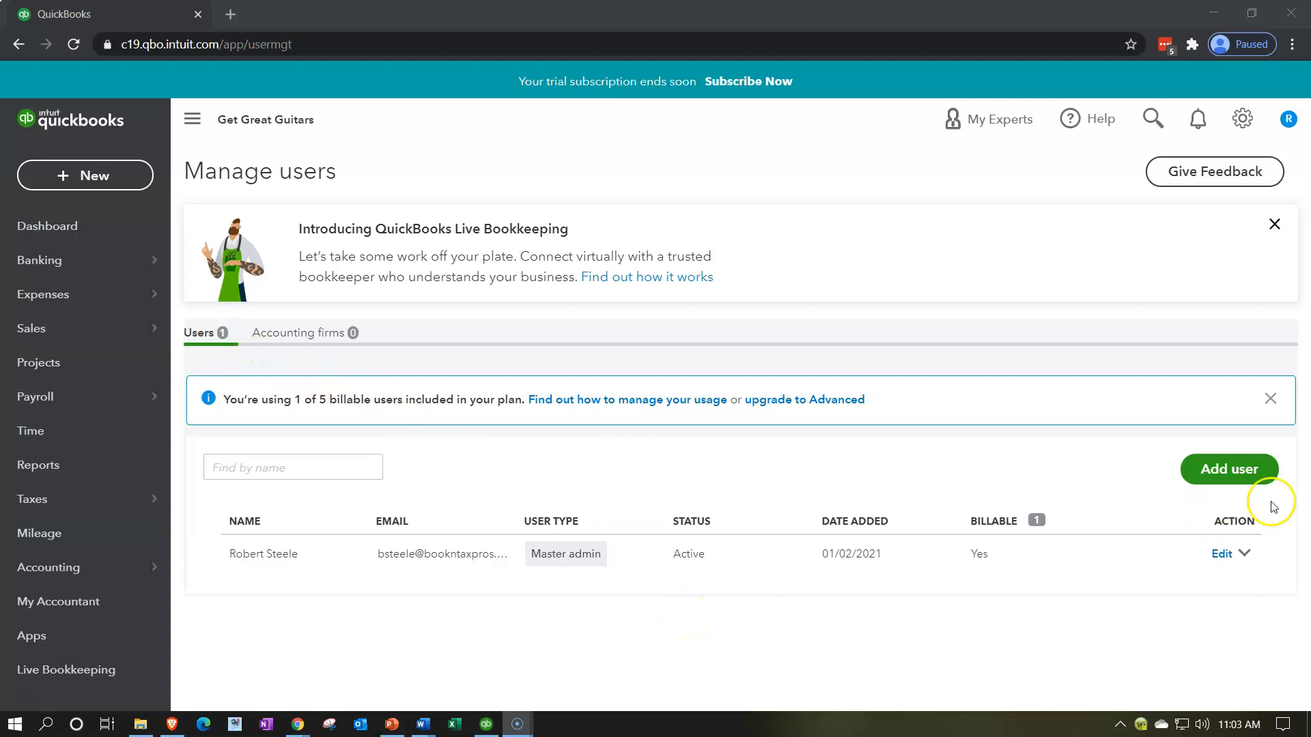
Step: Start a new user as a Standard user and continue to access rights
left_click(1232, 470)
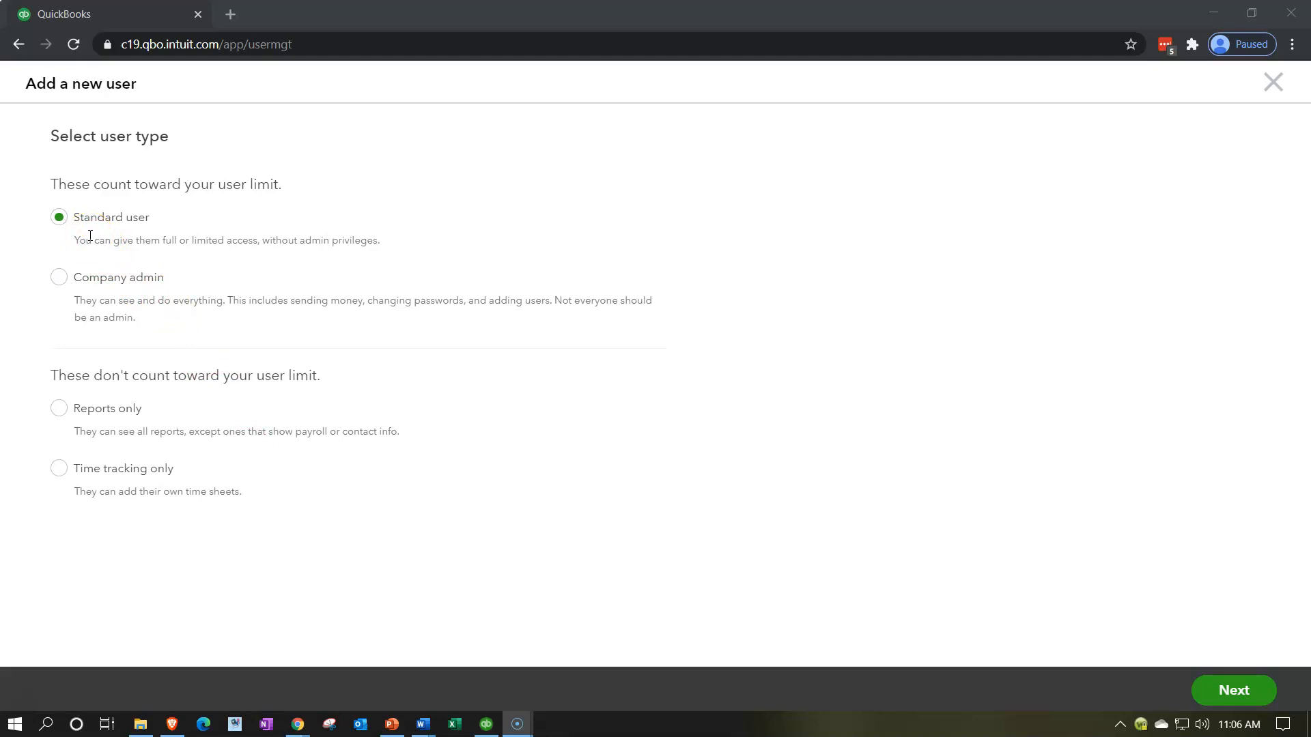
left_click(1222, 692)
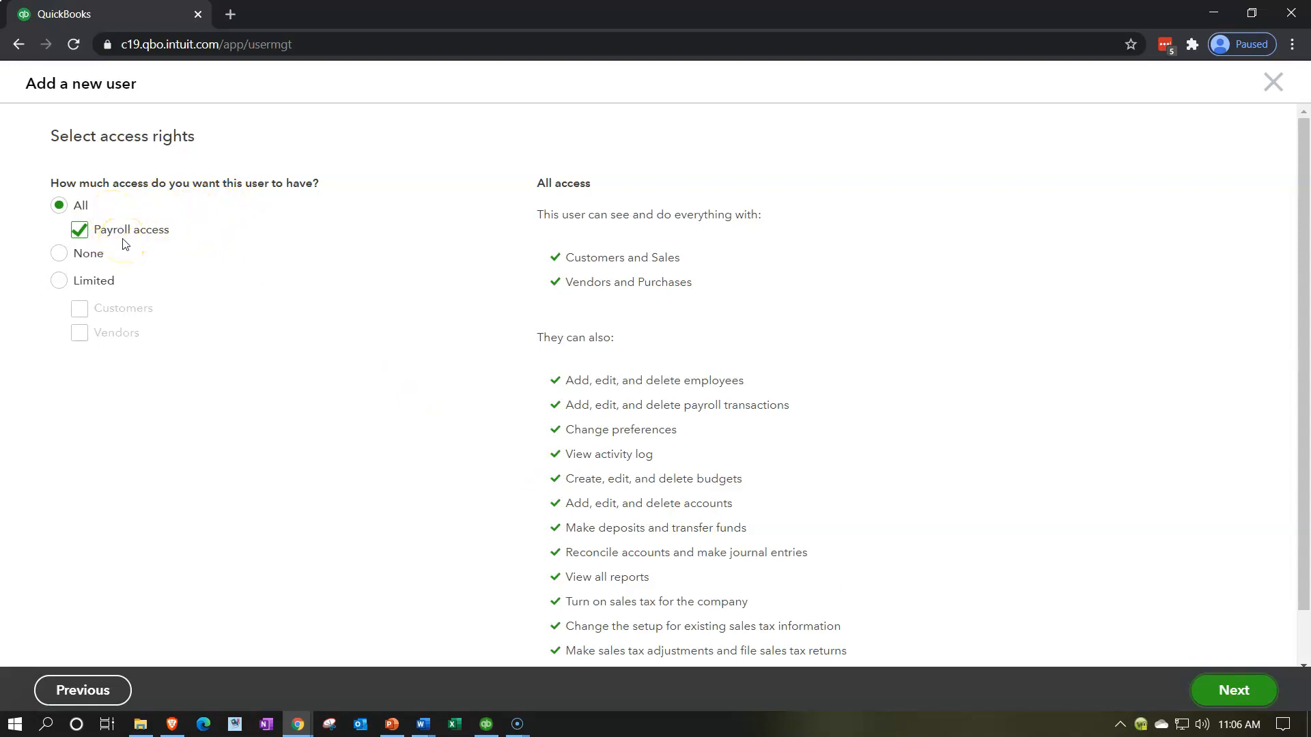
Step: Toggle Payroll access off and back on, then choose Limited access rights
left_click(81, 231)
left_click(80, 231)
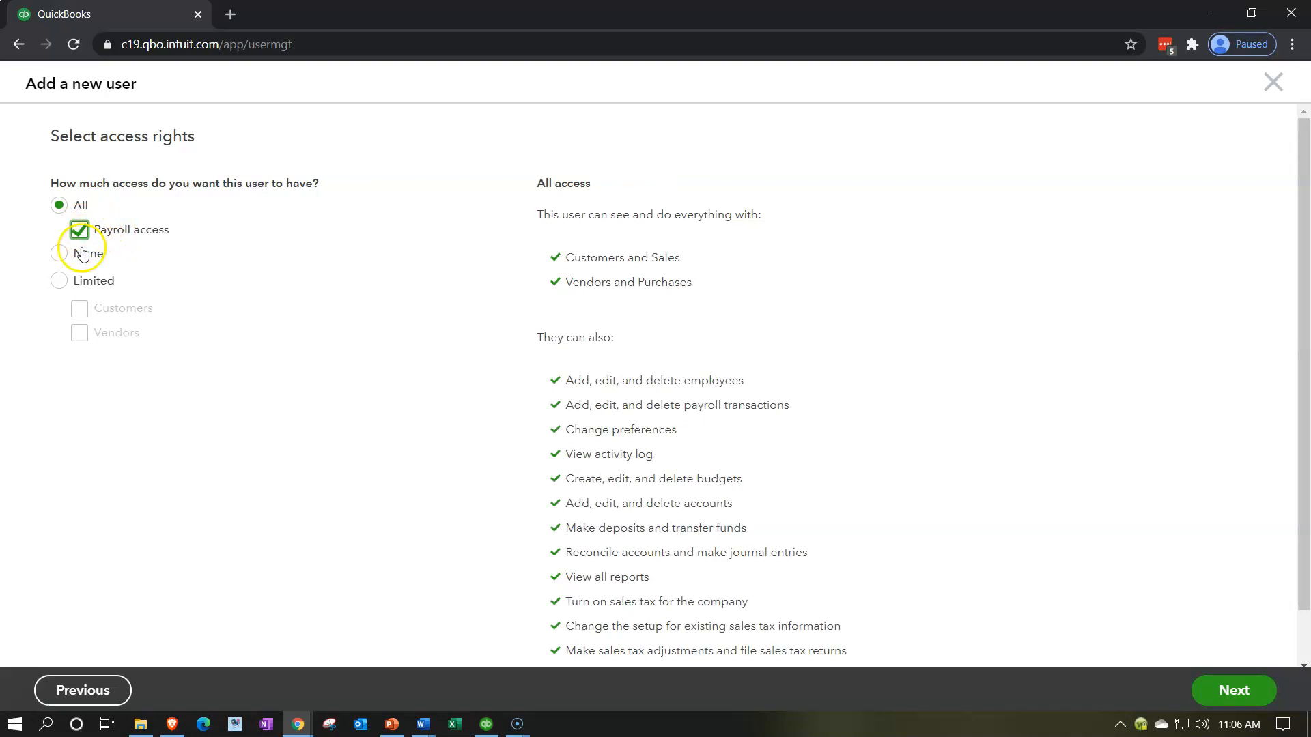
left_click(60, 280)
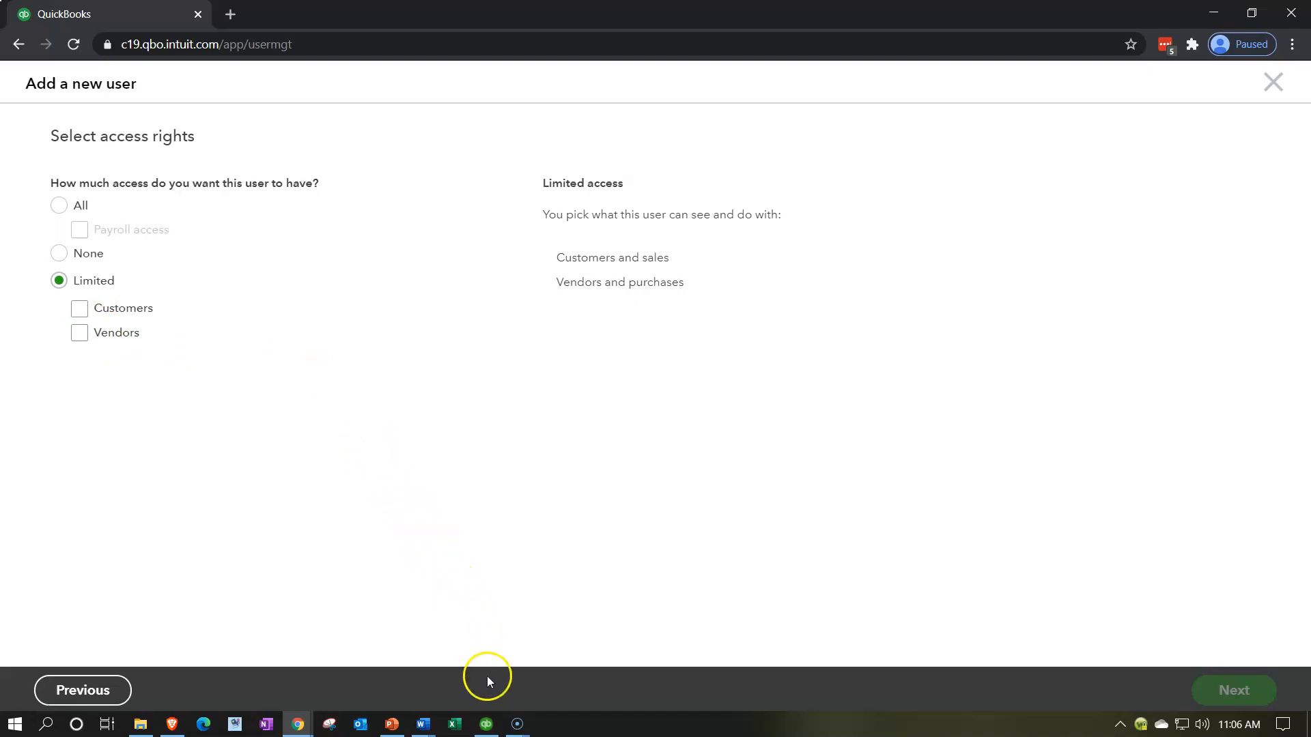
Step: Maximize the Rental company's Home page in QuickBooks Desktop, then minimize Desktop
left_click(489, 728)
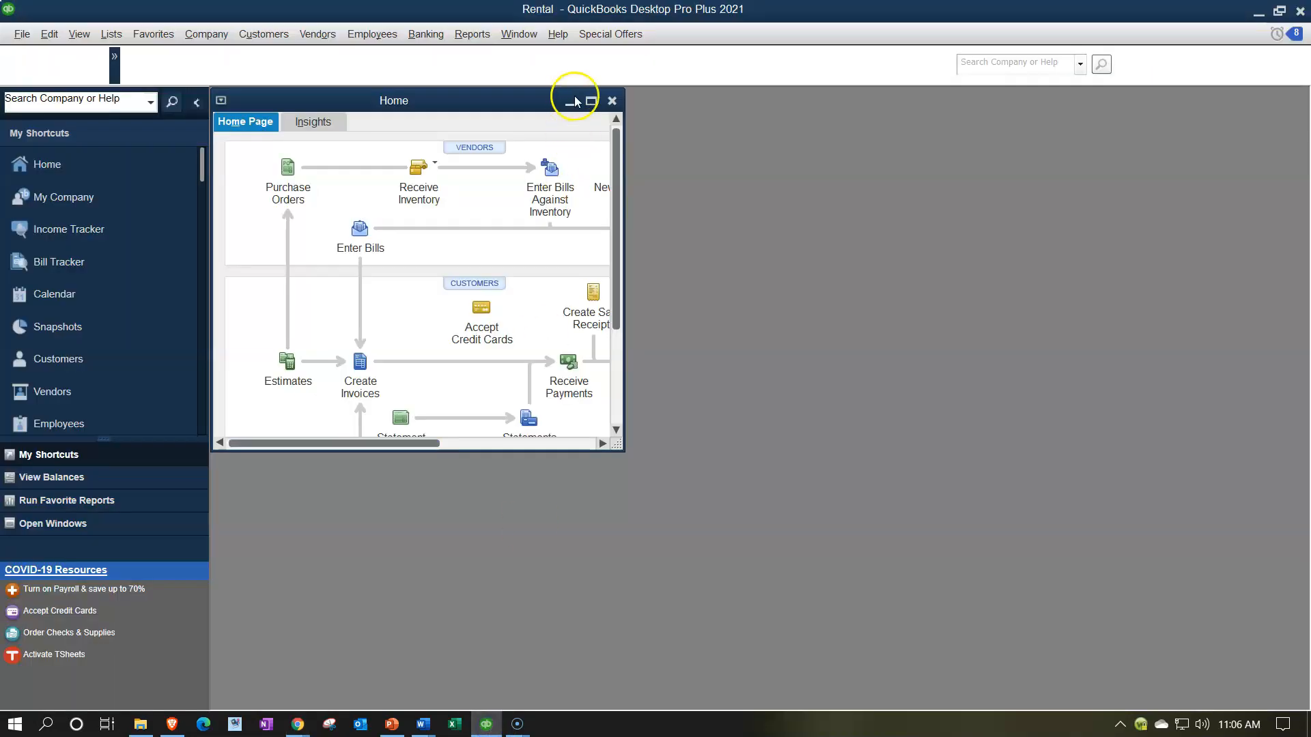
left_click(590, 102)
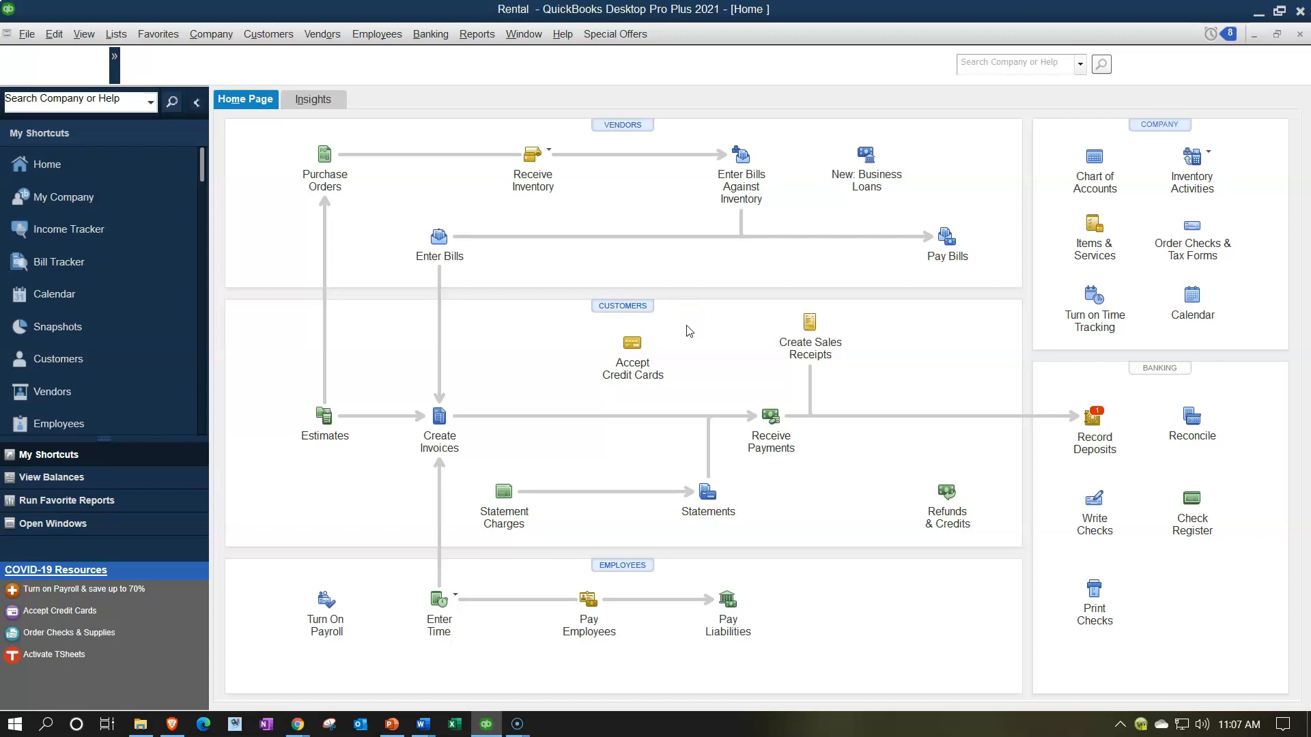
left_click(1258, 12)
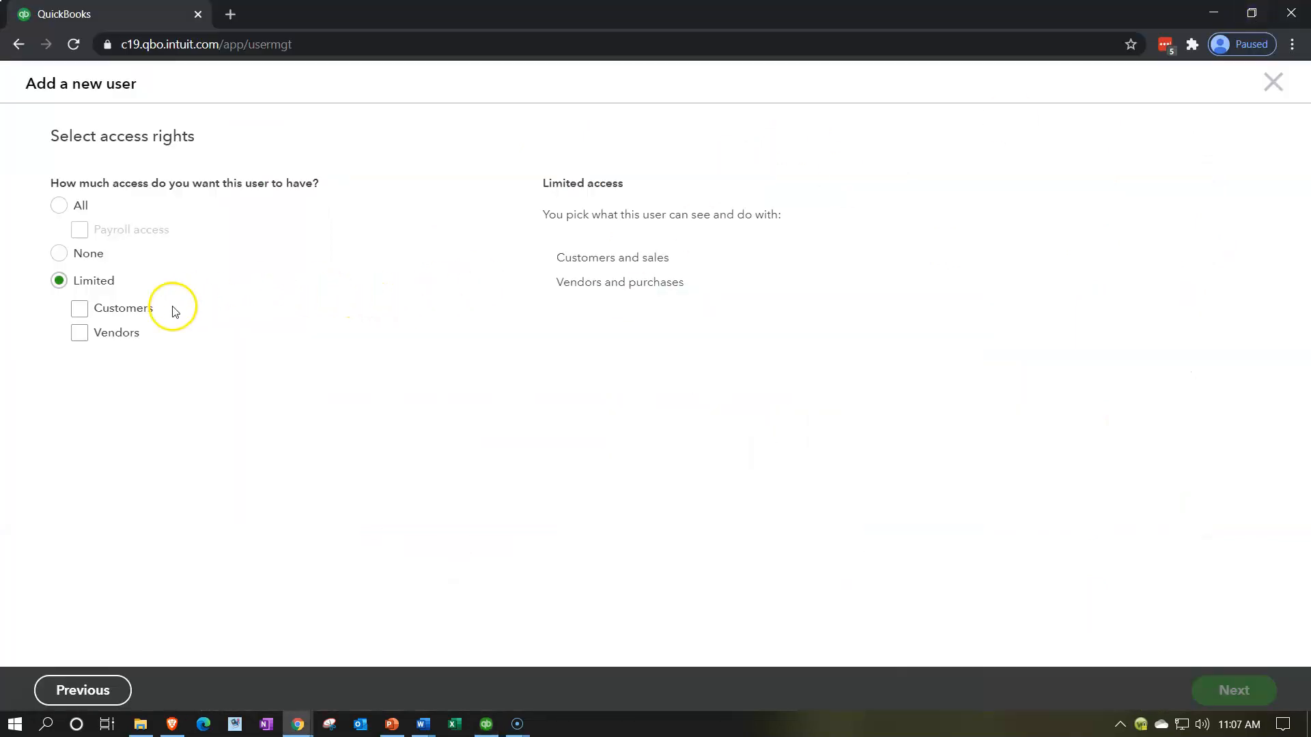
Step: Tick Customers under Limited access and review the Customers and sales permissions
left_click(82, 311)
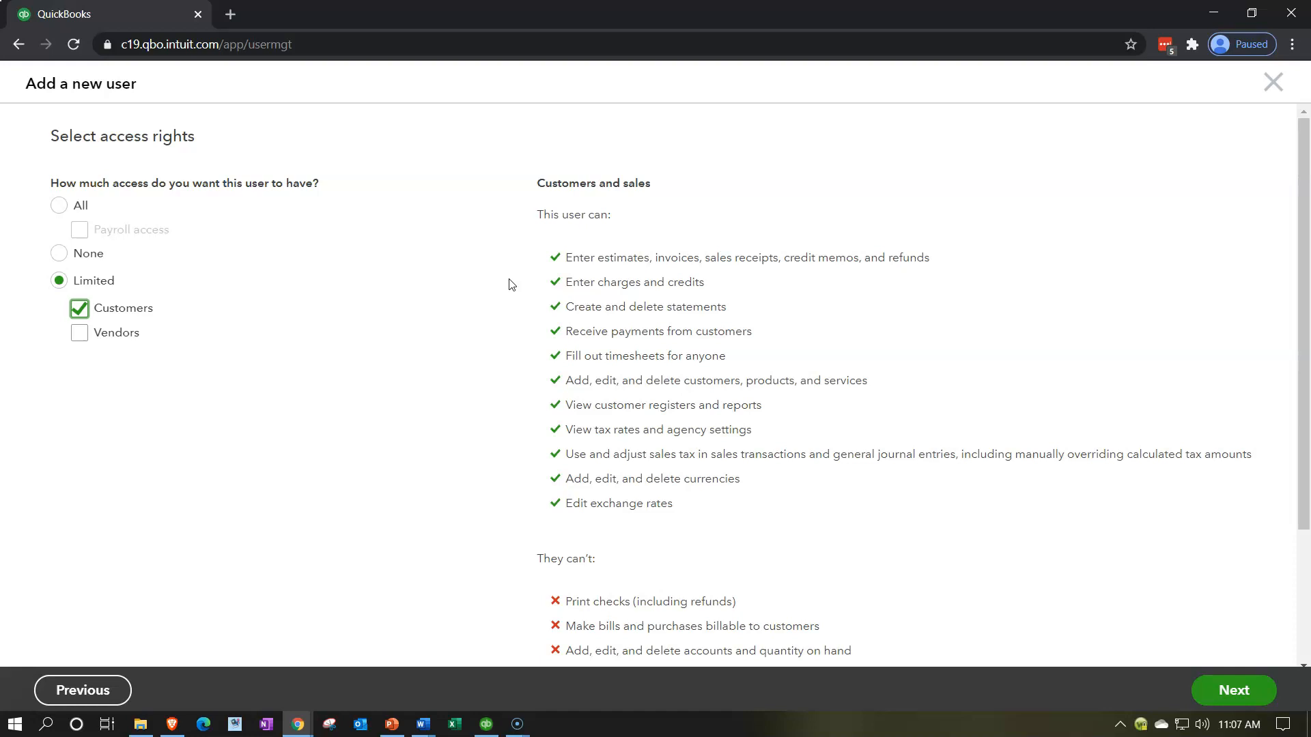
left_click(508, 322)
left_click(527, 398)
left_click(530, 429)
left_click(538, 477)
scroll(538, 478, "down", 1)
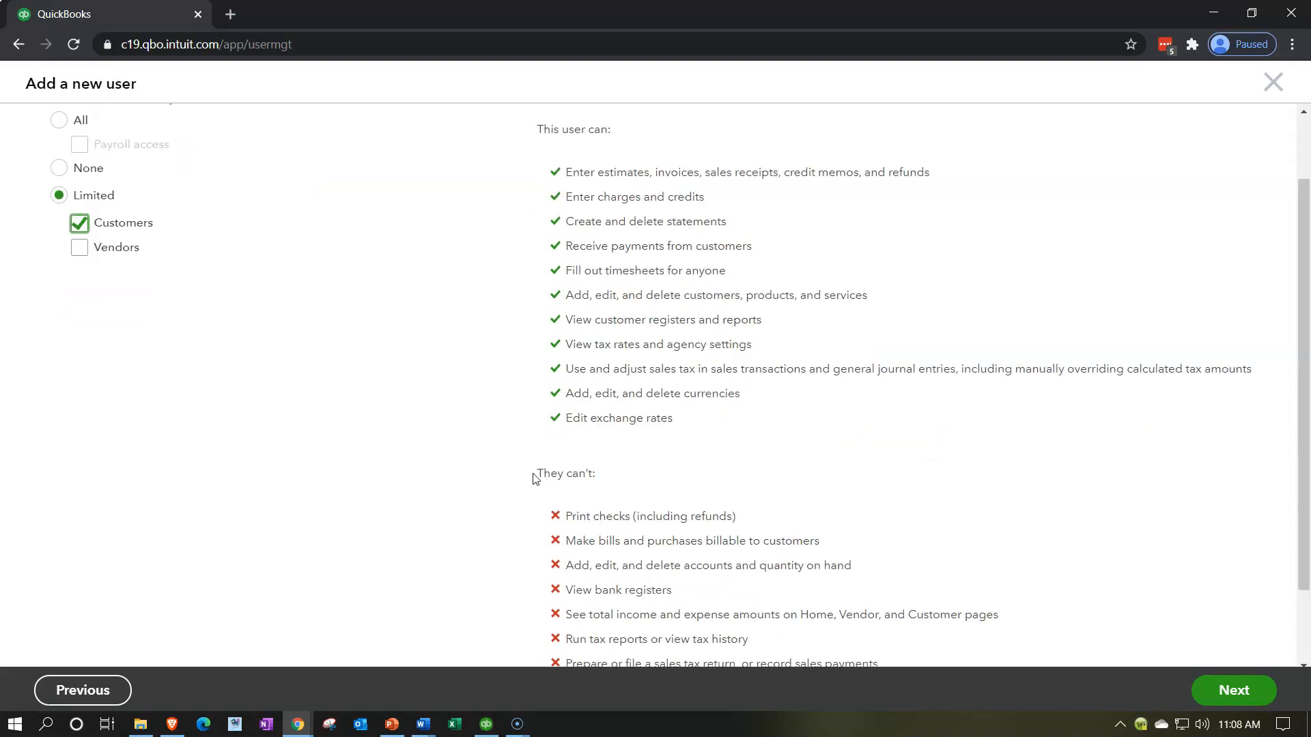
scroll(536, 478, "down", 1)
left_click(512, 460)
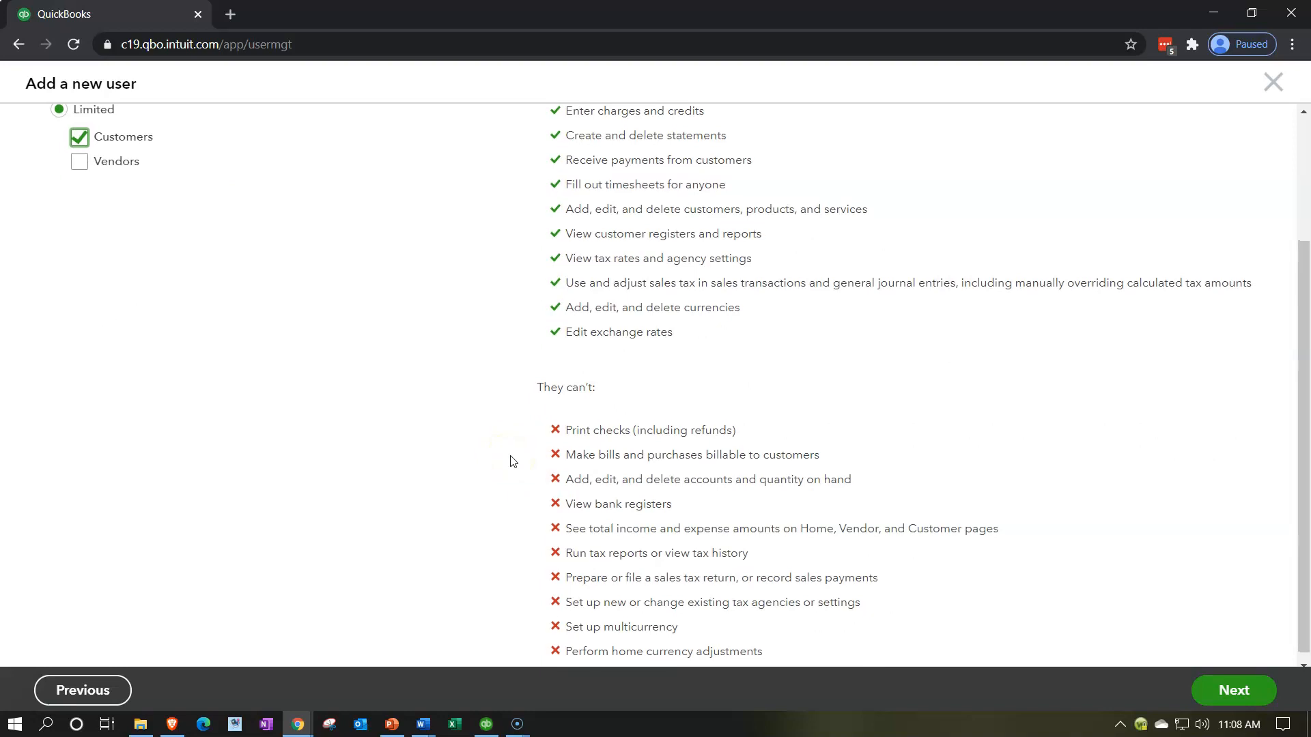
scroll(514, 461, "down", 1)
left_click(514, 456)
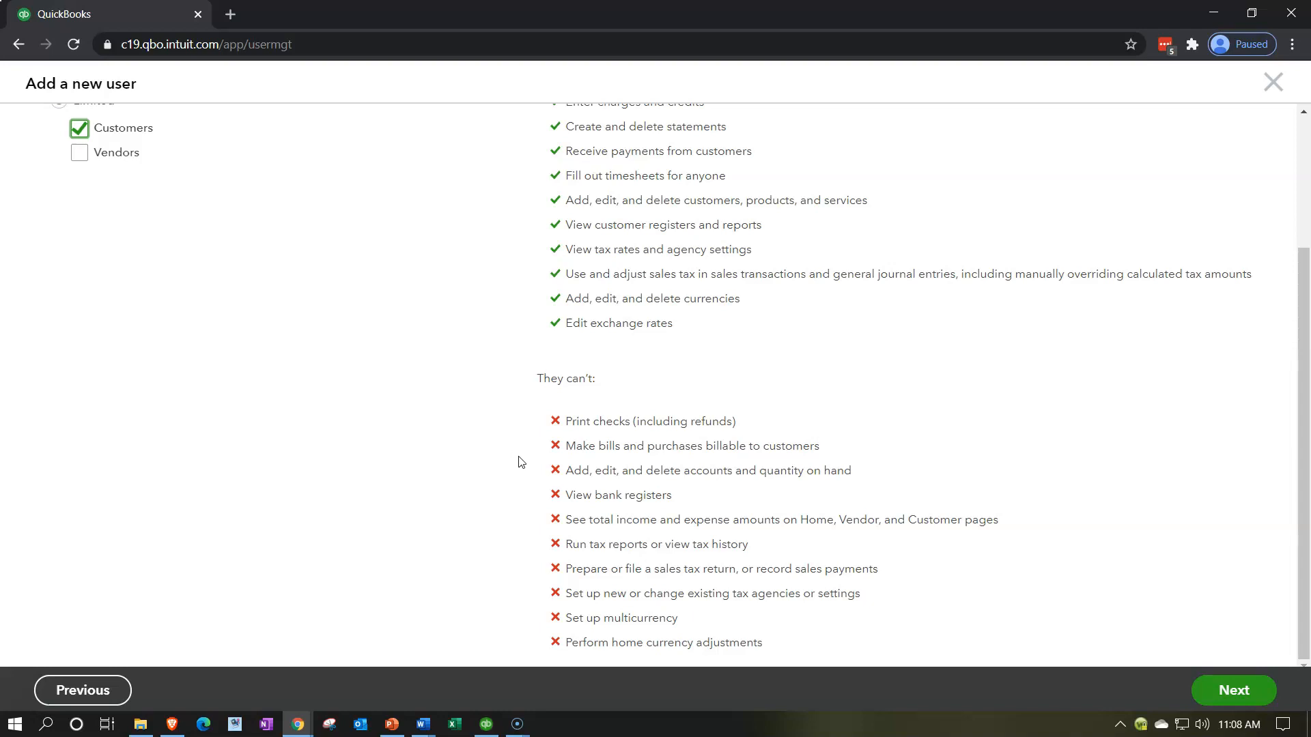
left_click(523, 482)
left_click(532, 499)
left_click(535, 512)
left_click(539, 544)
scroll(519, 552, "up", 3)
left_click(79, 307)
Step: Switch limited access from customers and sales to vendors and purchases, then select All access
left_click(79, 333)
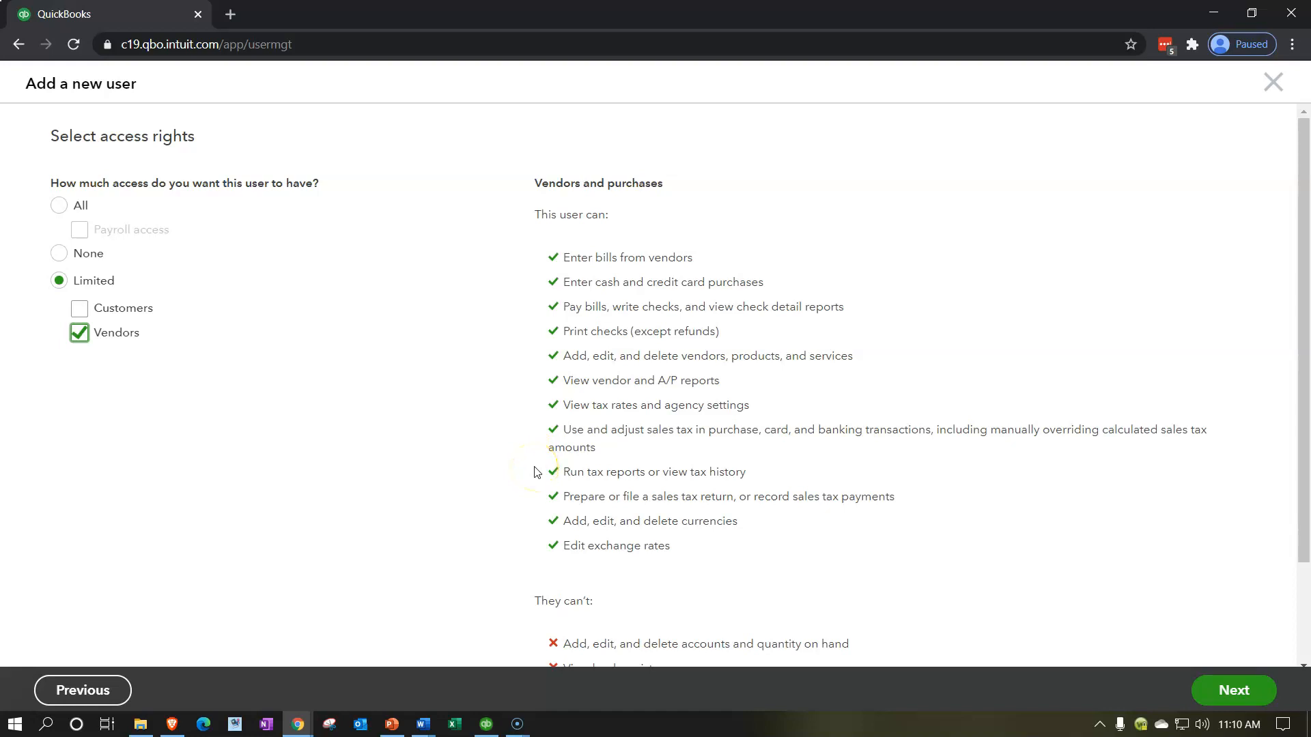
scroll(537, 471, "down", 1)
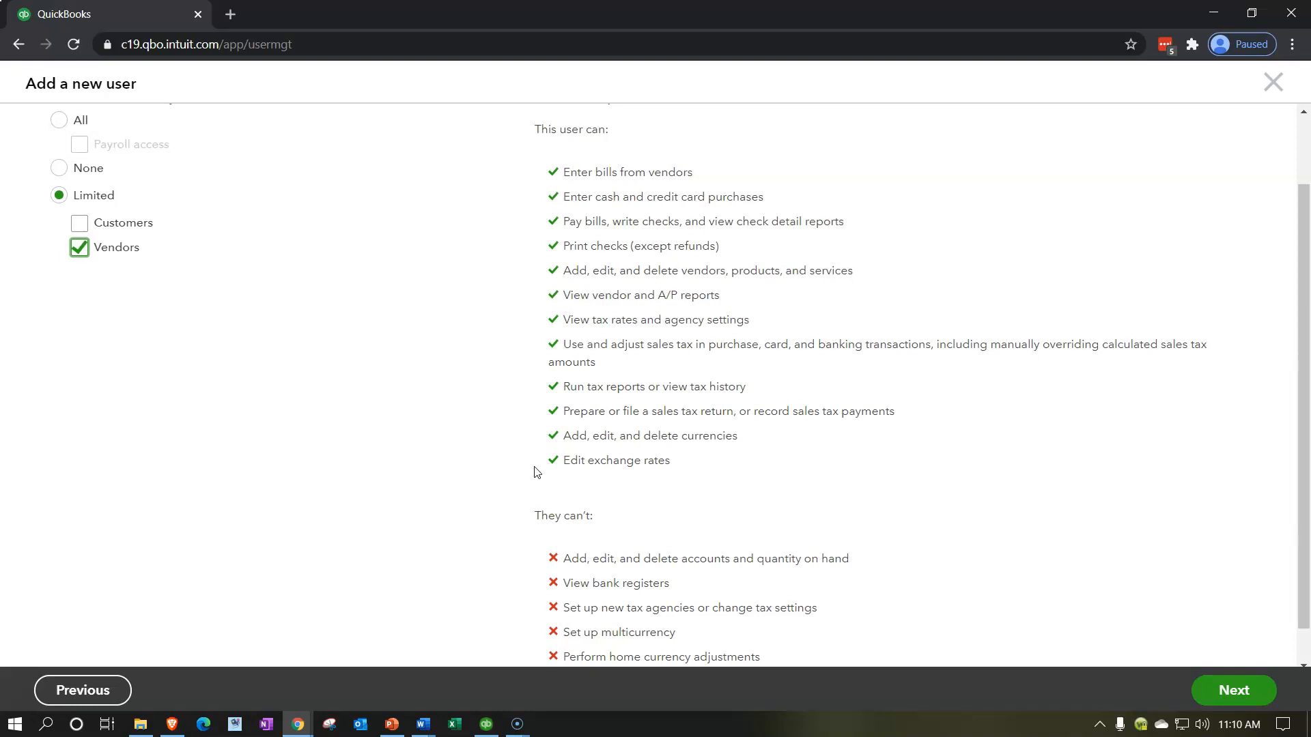
scroll(537, 471, "down", 1)
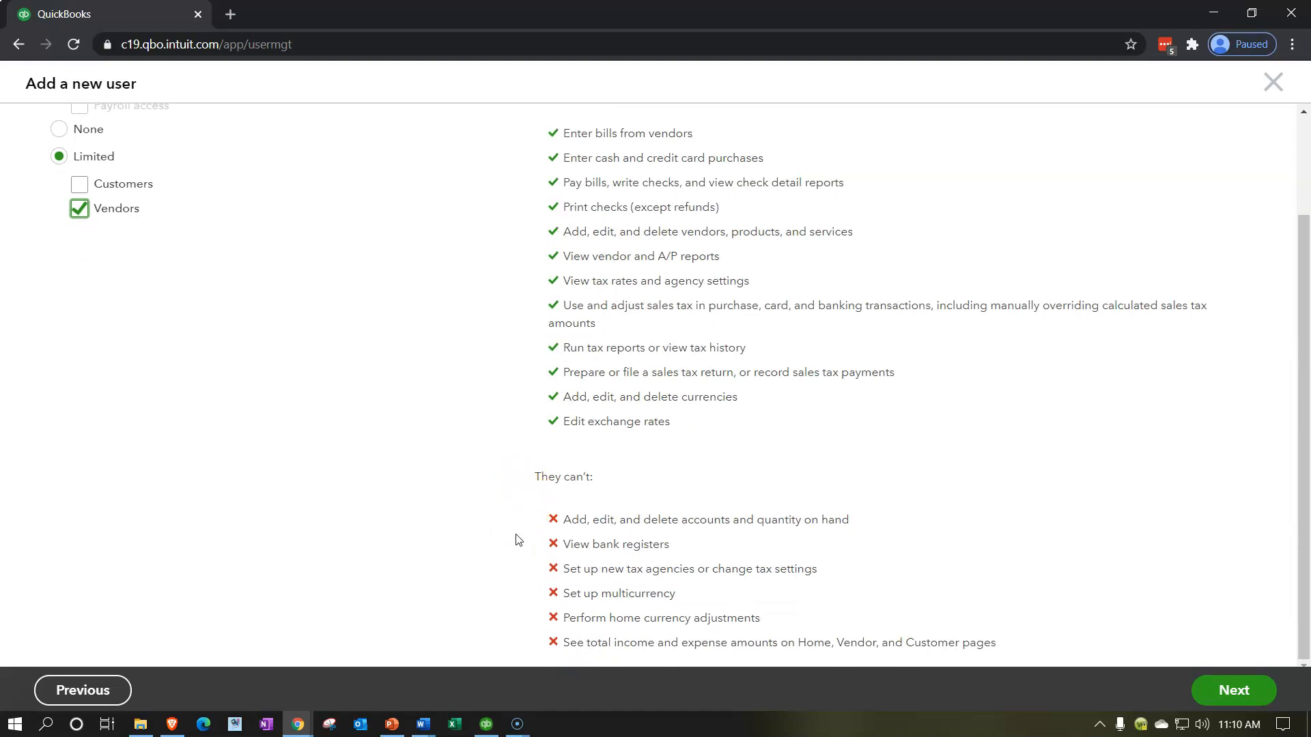
left_click(523, 561)
scroll(517, 574, "up", 2)
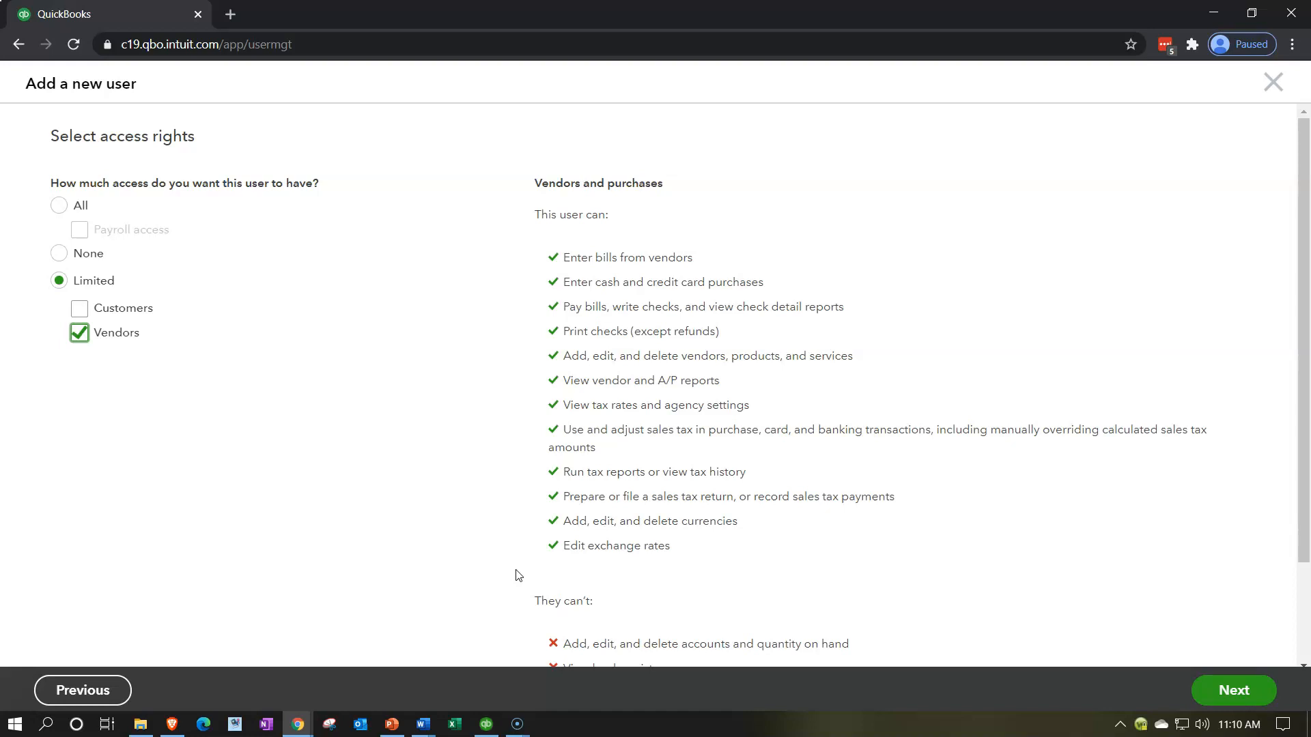
left_click(59, 205)
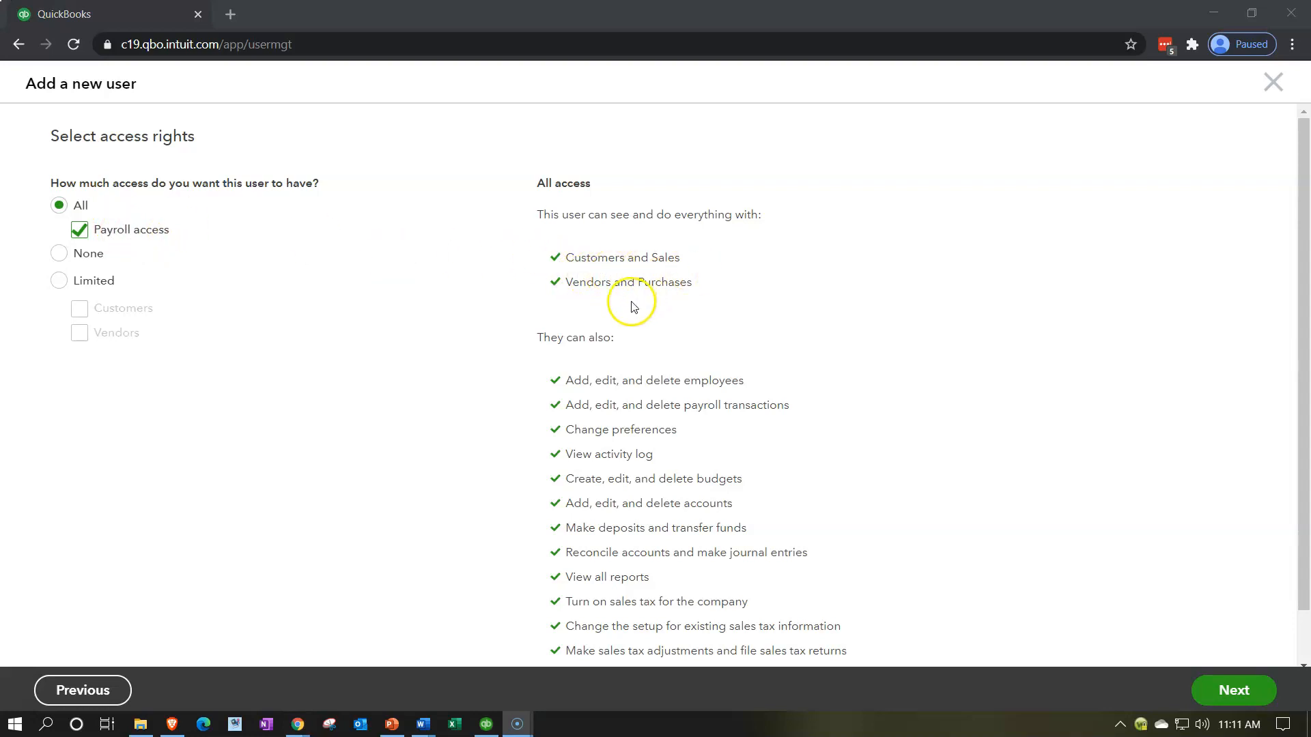
Step: Keep All access with Payroll for the new user and proceed to user settings
scroll(529, 369, "down", 2)
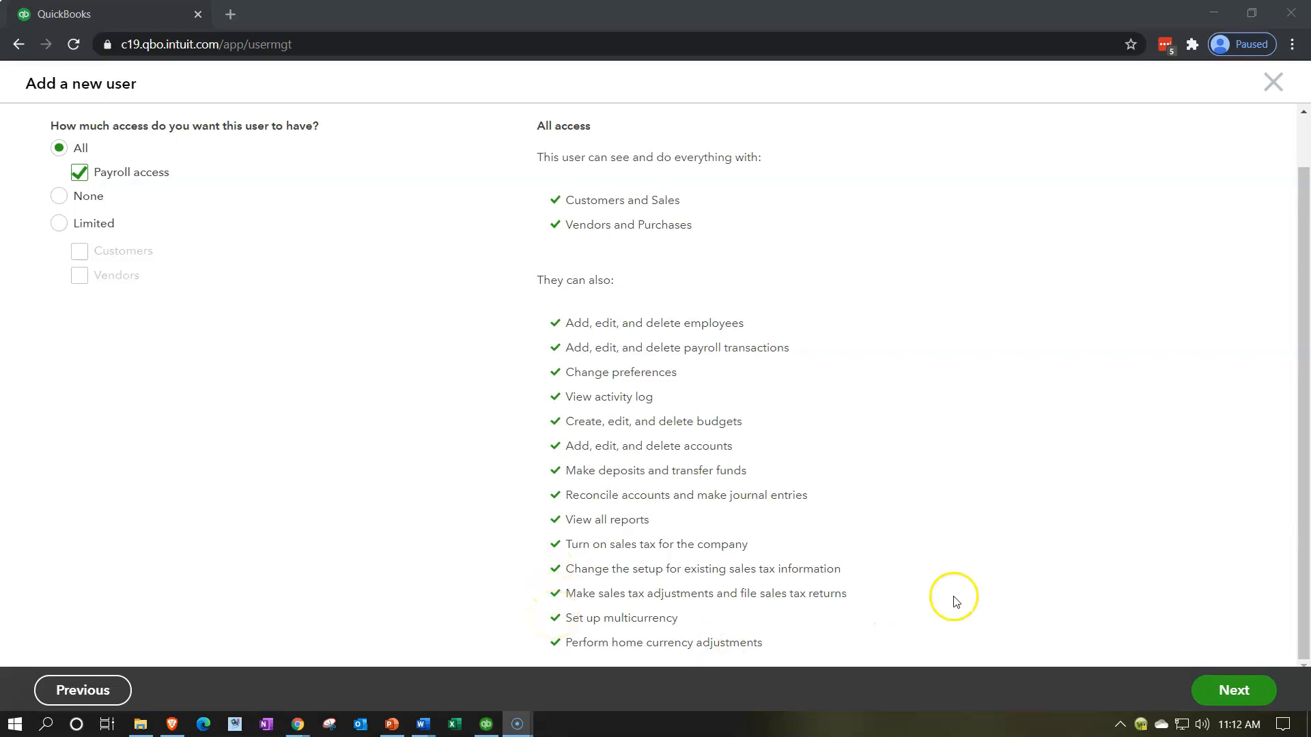
left_click(1227, 694)
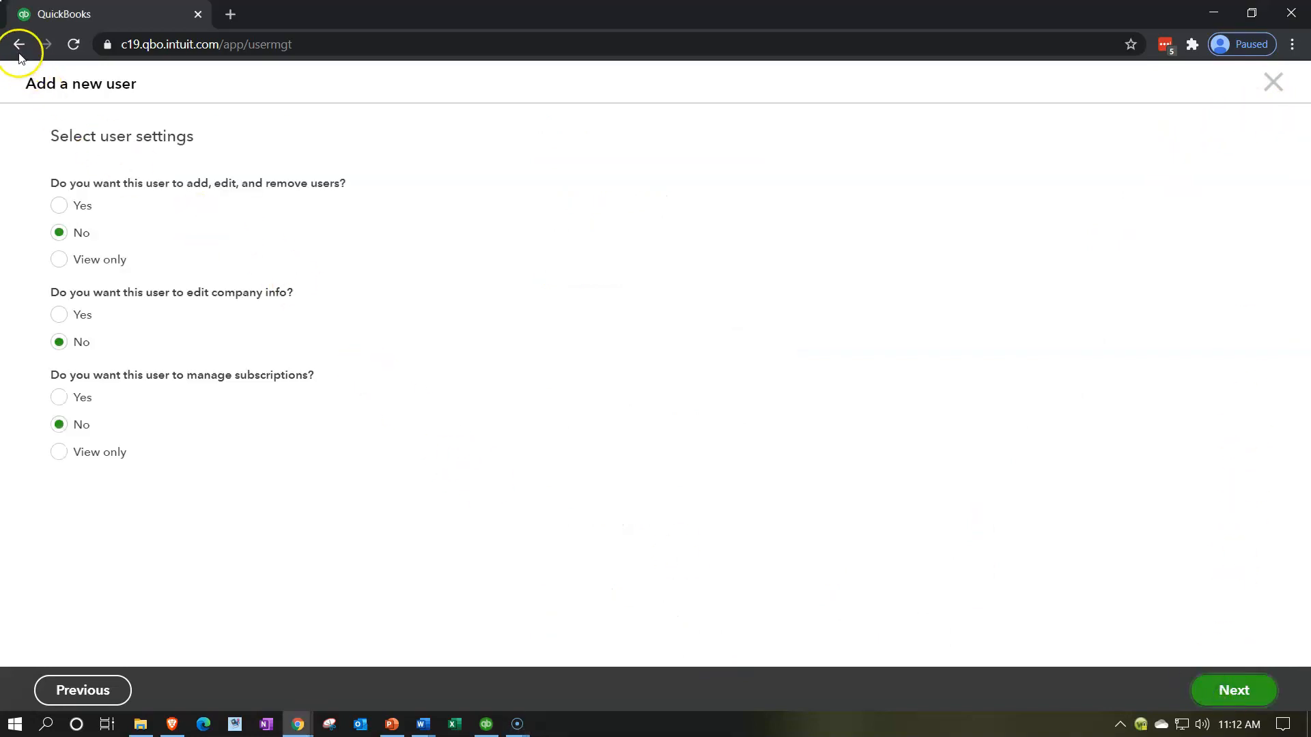
Step: Leave user-management, company-info and subscription settings at No and reach the contact info form
left_click(113, 686)
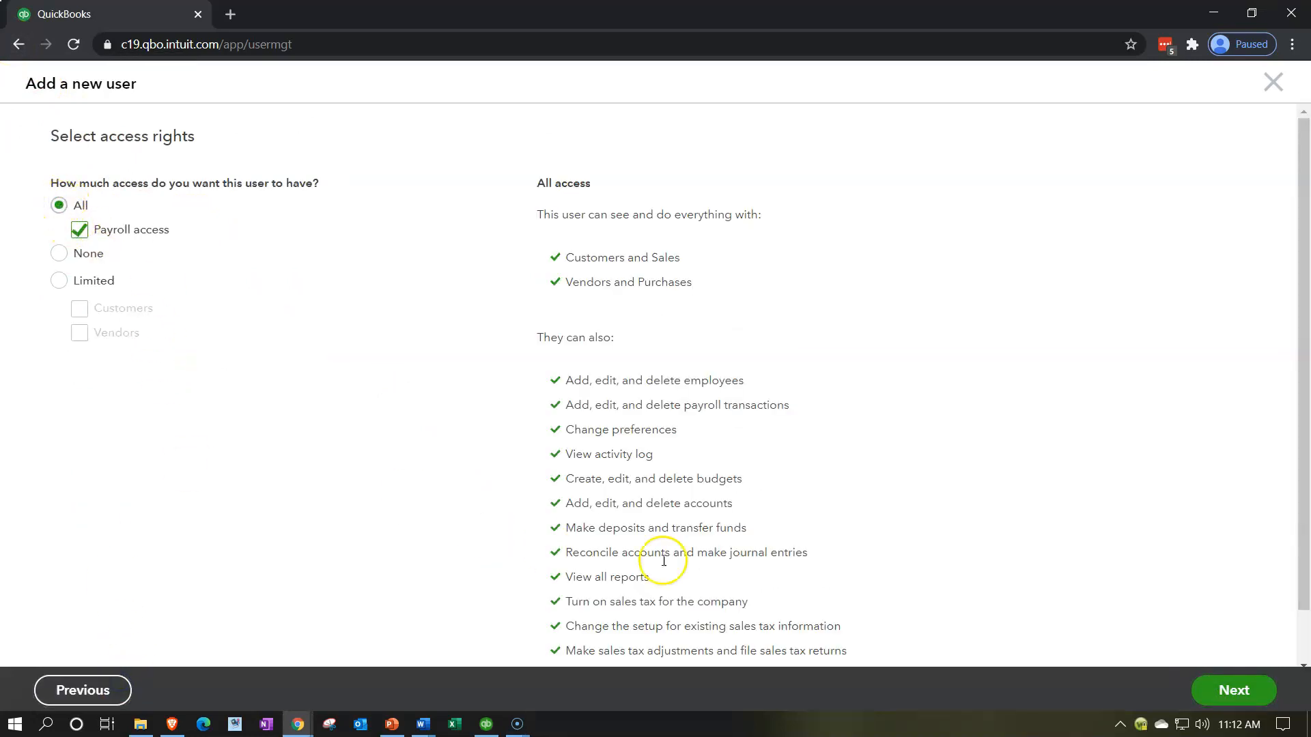
left_click(1218, 700)
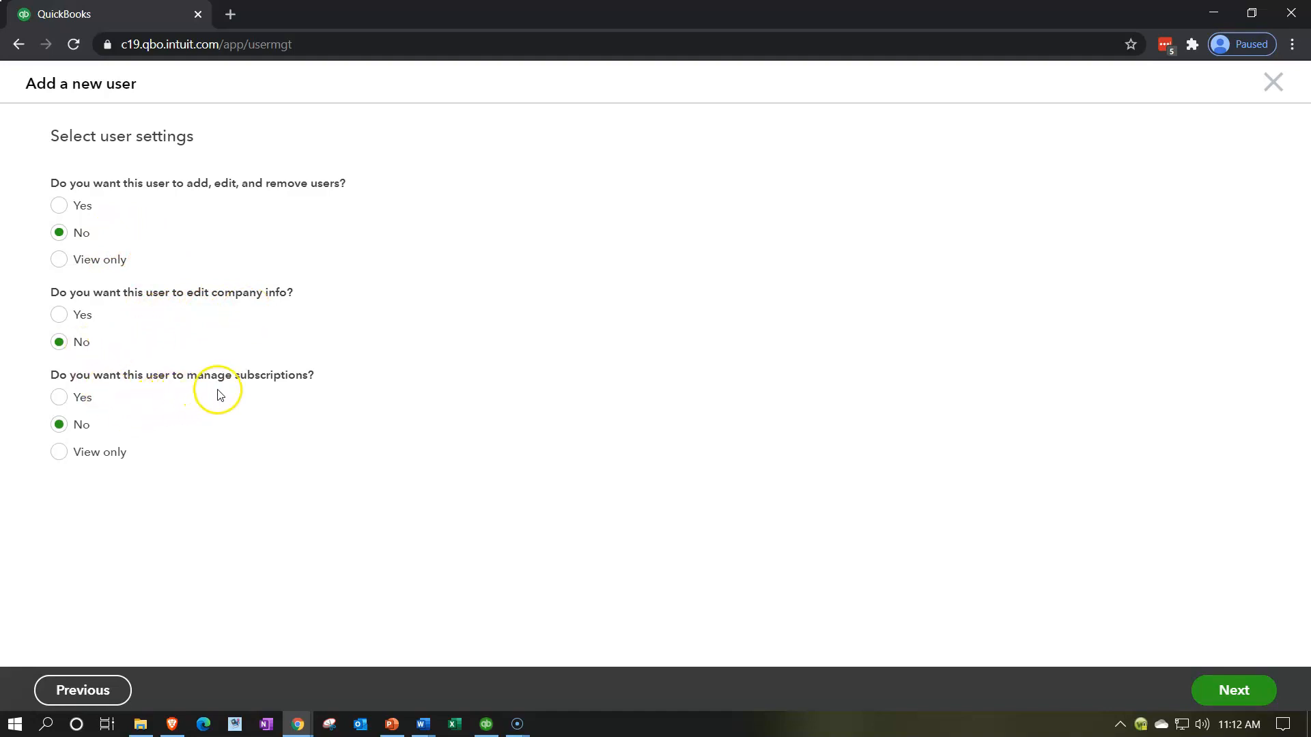
left_click(1239, 682)
left_click(187, 213)
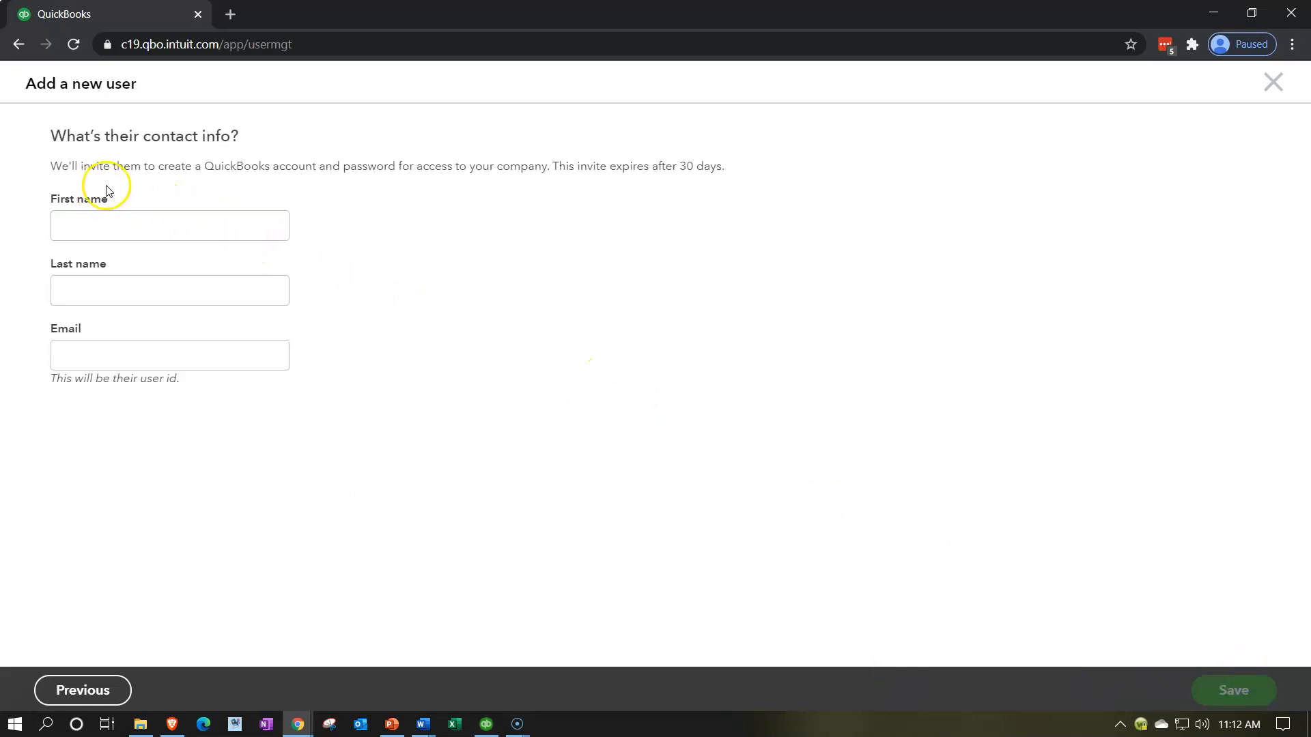
Step: Enter the new user's first name and last name
left_click(133, 215)
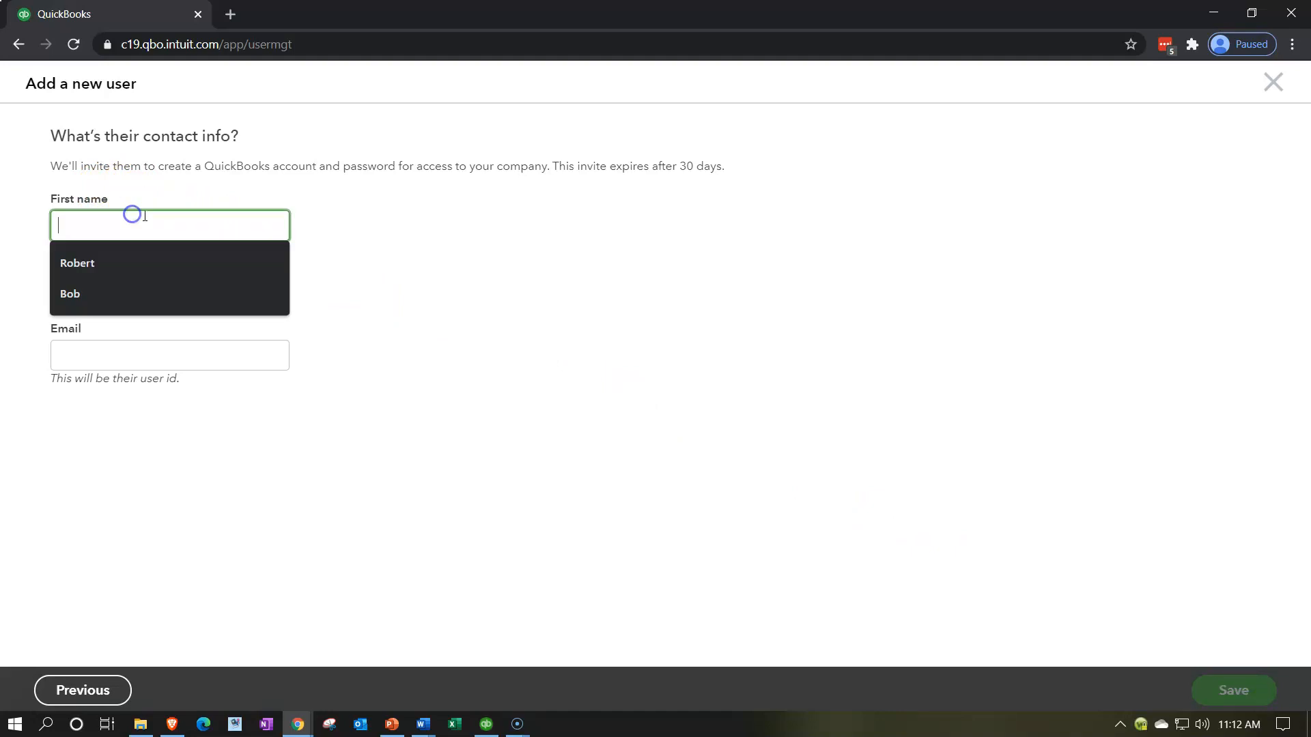
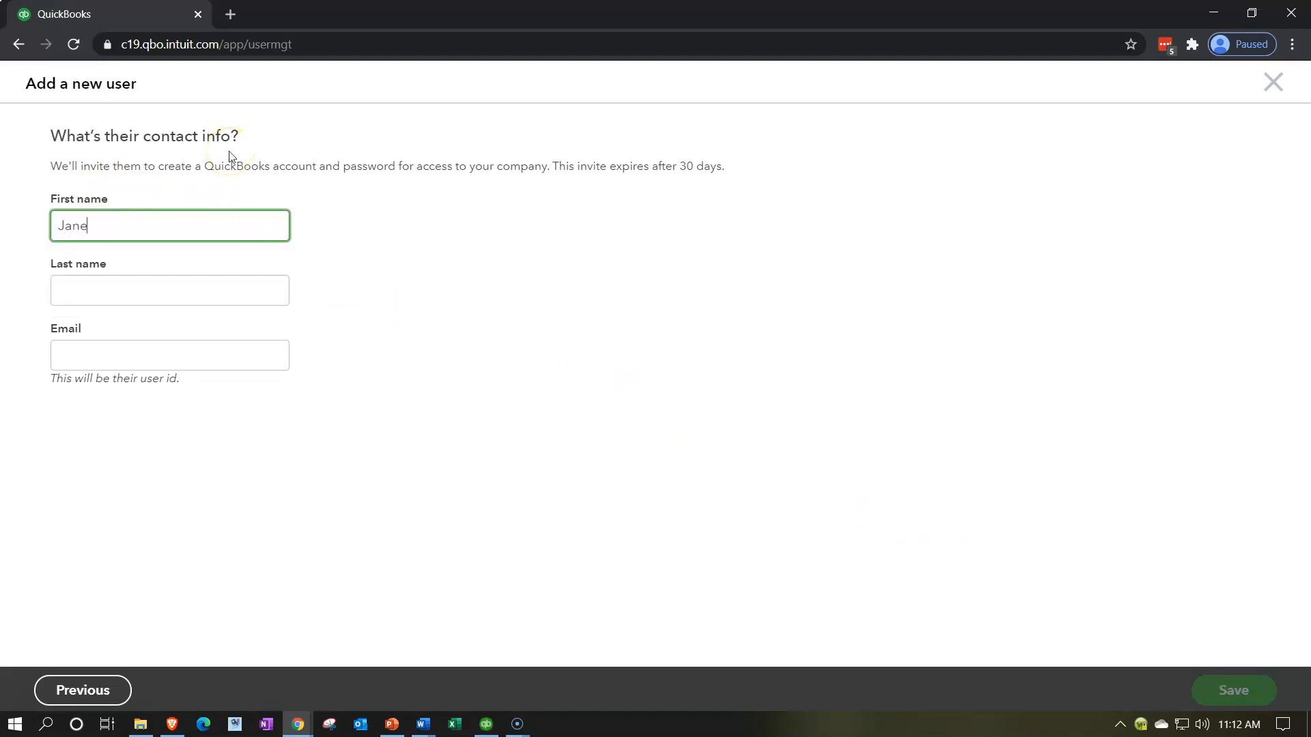
key("Tab")
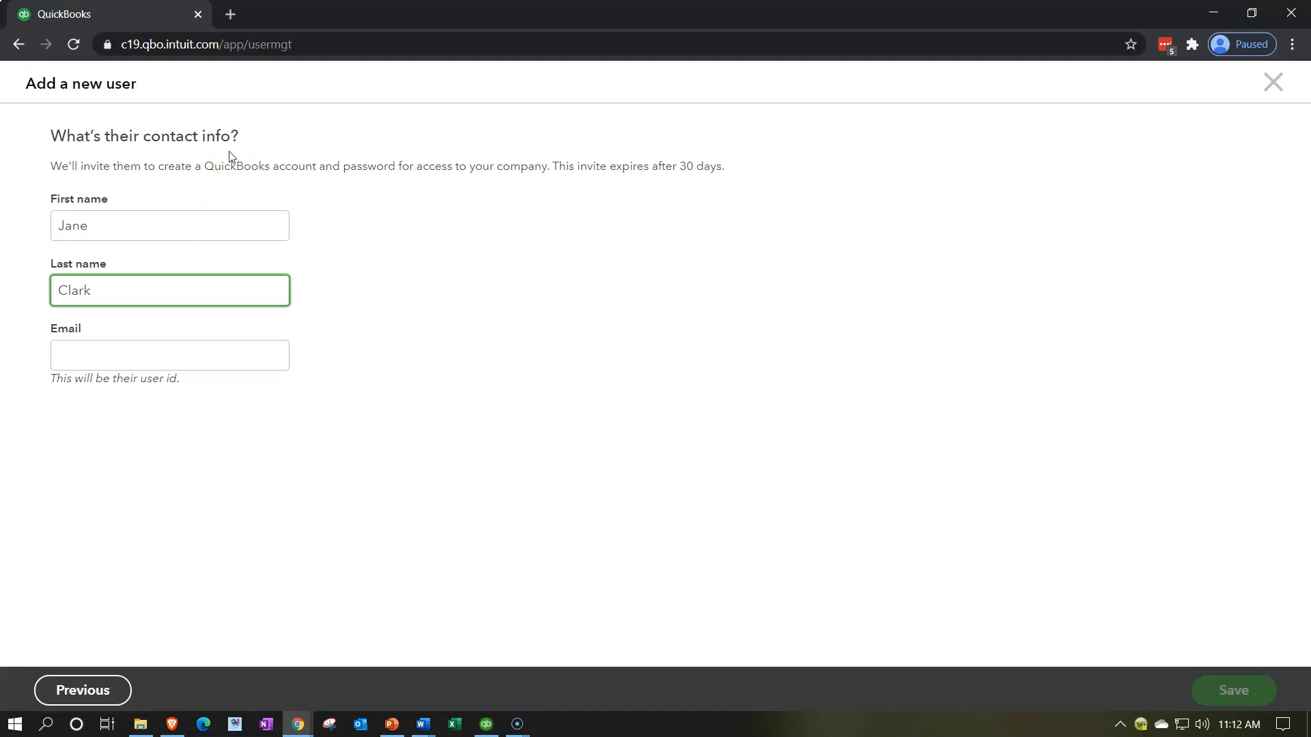
Step: Enter the user's e-mail address, fixing typos, and save the invitation
key("Tab")
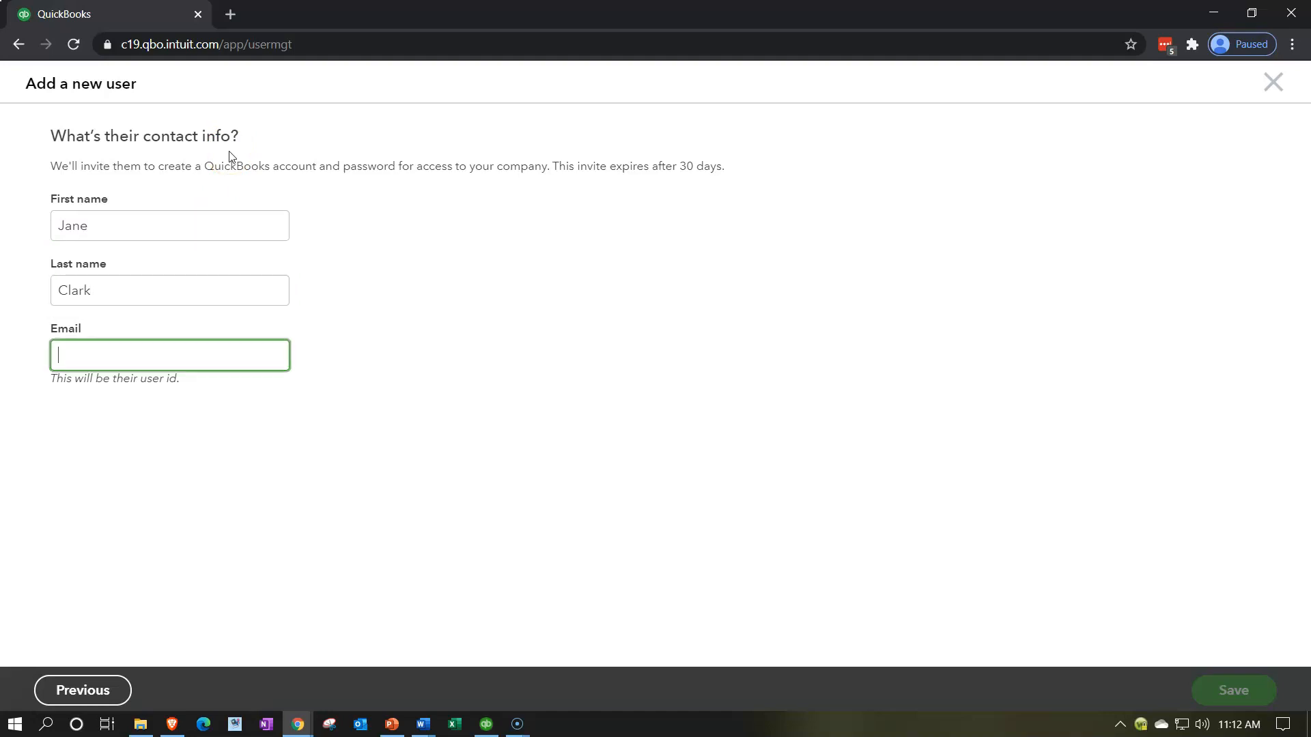
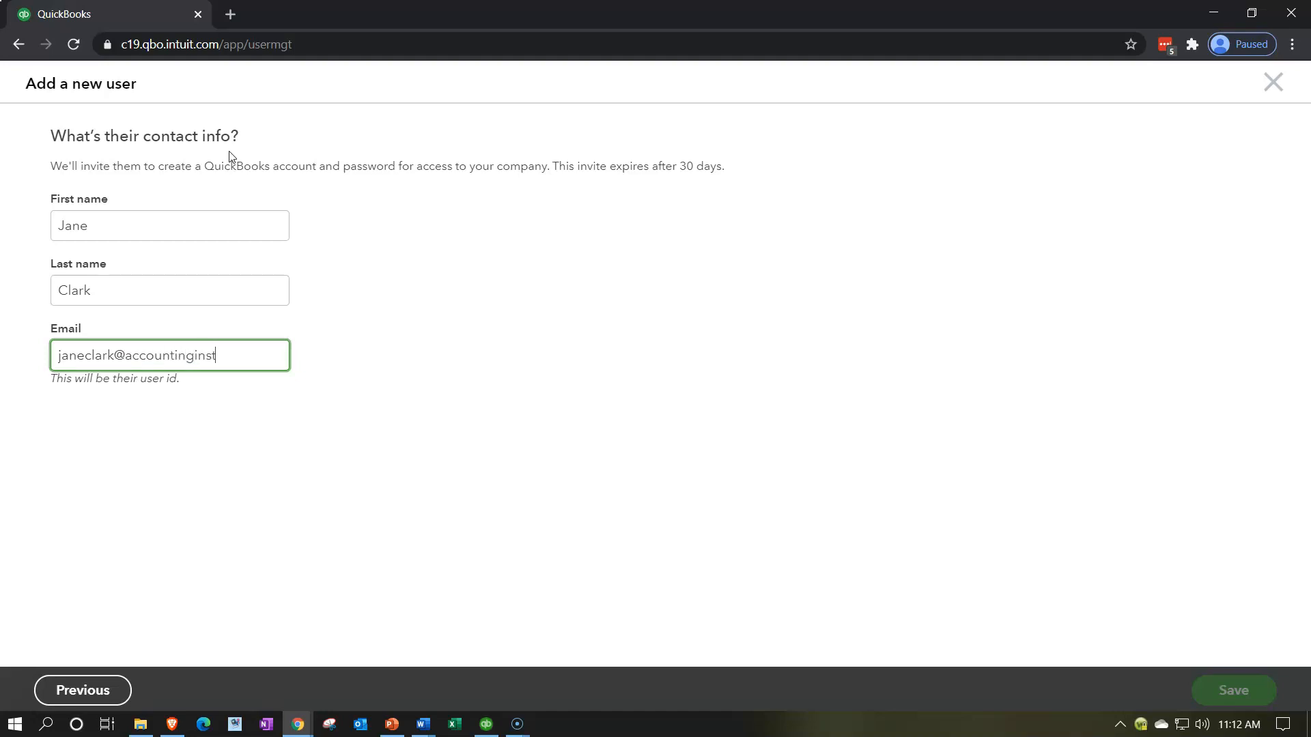
key("Tab")
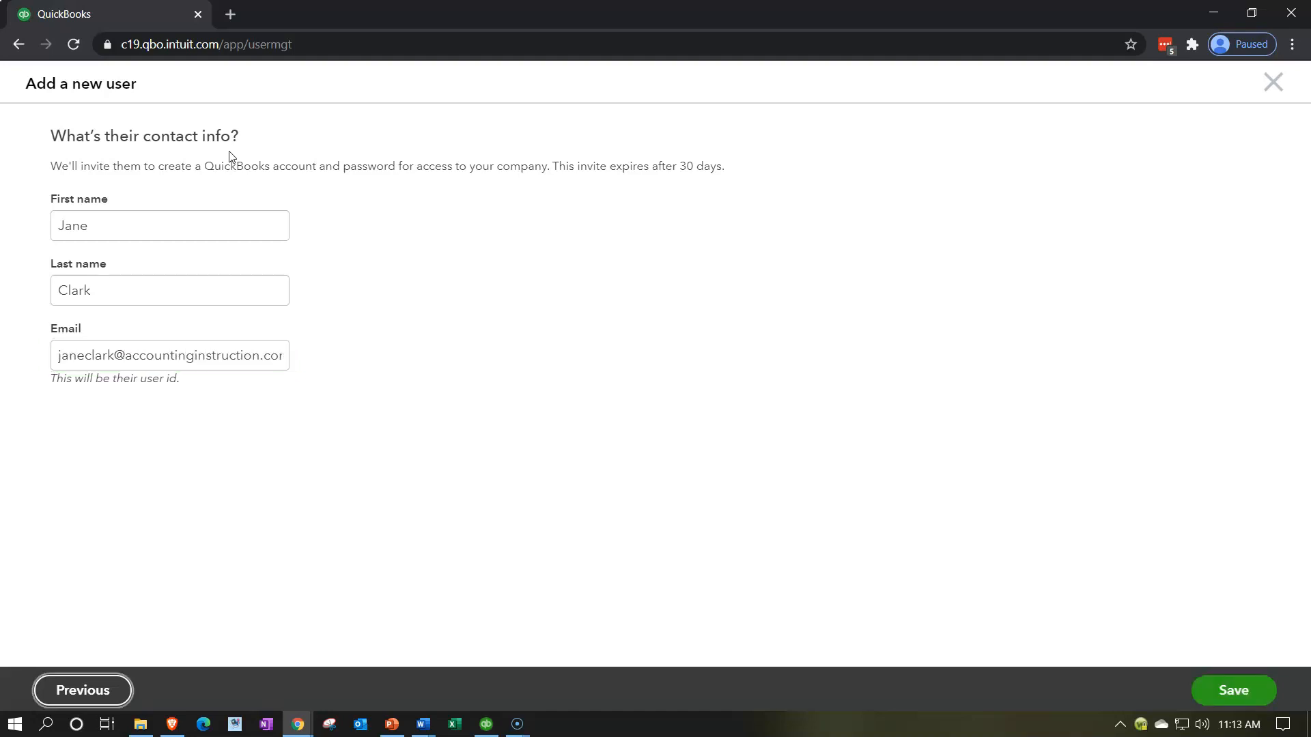
left_click(1228, 687)
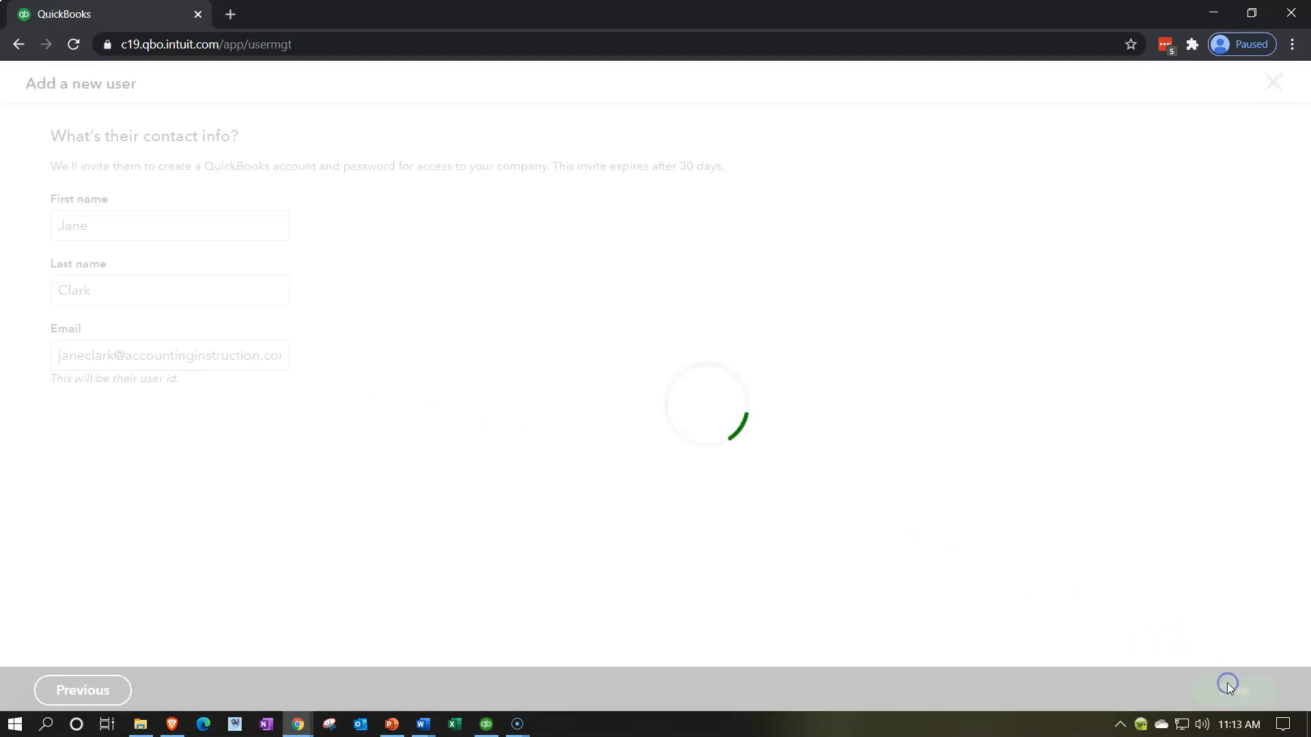